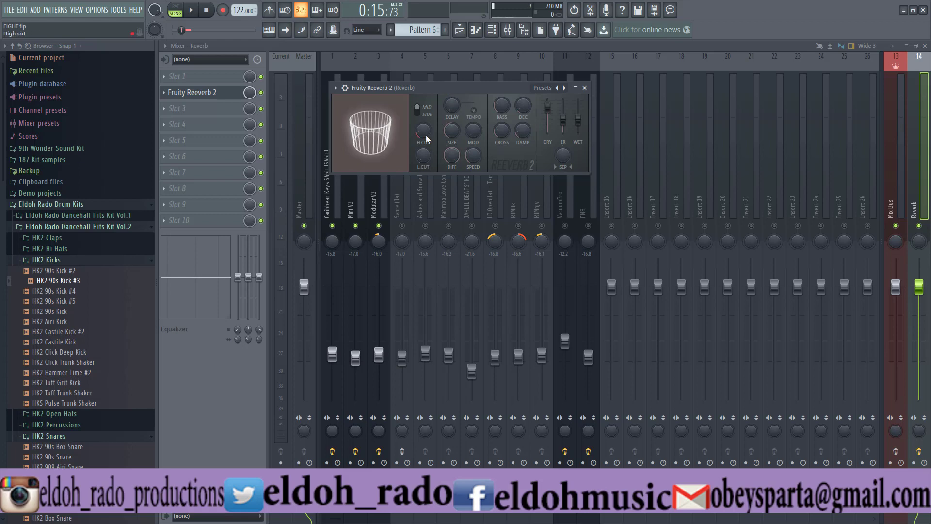
- Set the high cut of Fruity Reeverb 2 to about 8.3 kHz and its low cut to about 535 Hz
left_click_drag(423, 130, 423, 108)
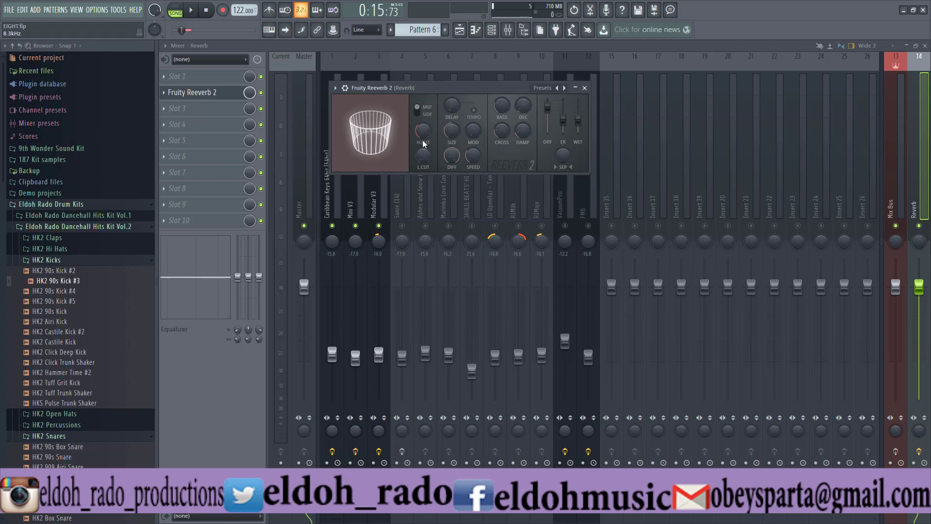
left_click_drag(423, 155, 425, 156)
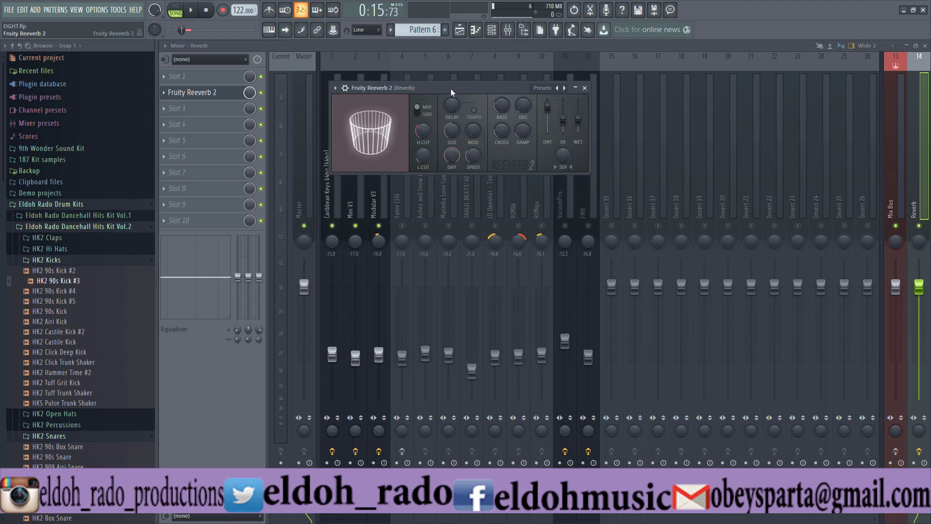
left_click_drag(424, 129, 419, 150)
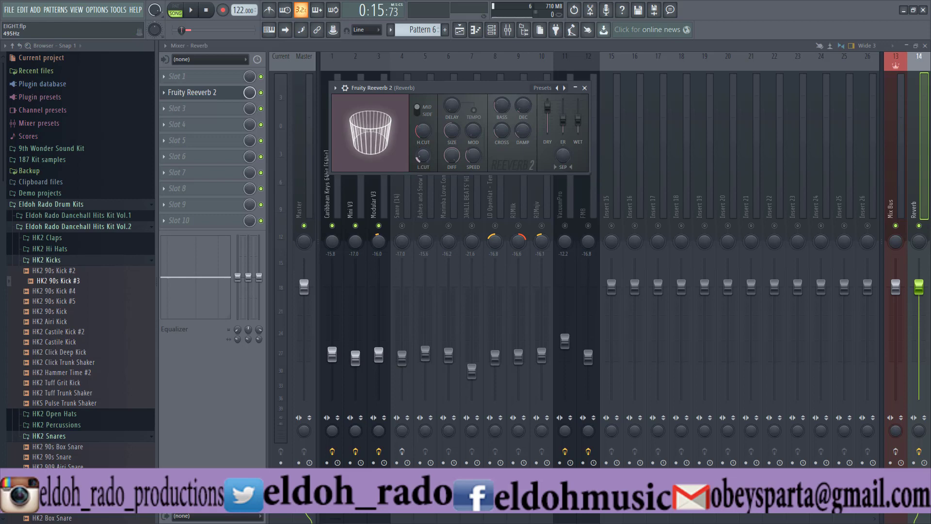
left_click_drag(420, 155, 420, 154)
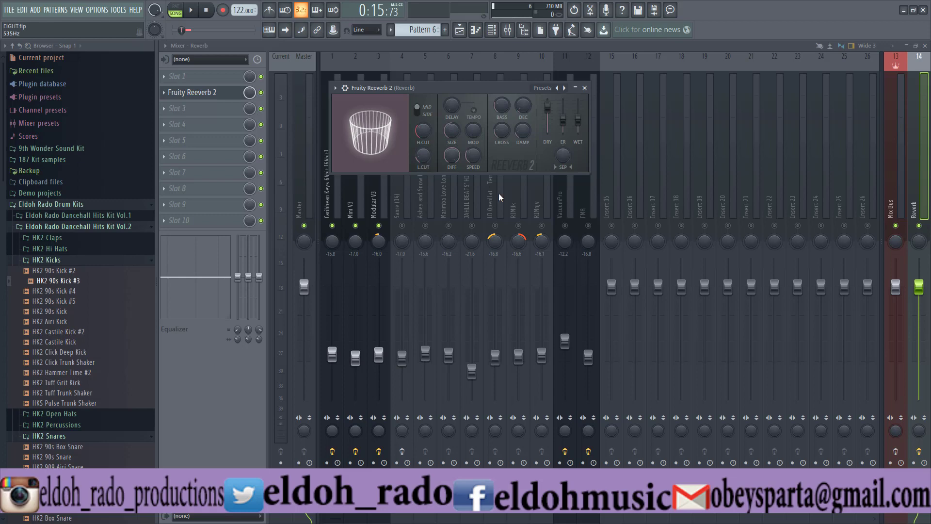
- Load Fruity parametric EQ 2 into Slot 1 of the Reverb track, ahead of Fruity Reeverb 2, and reposition its window
left_click(182, 76)
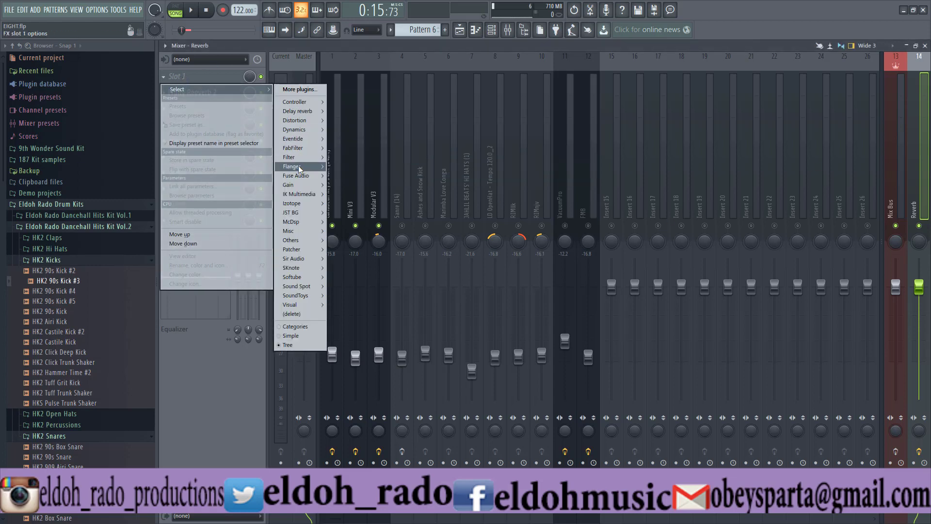
mouse_move(307, 153)
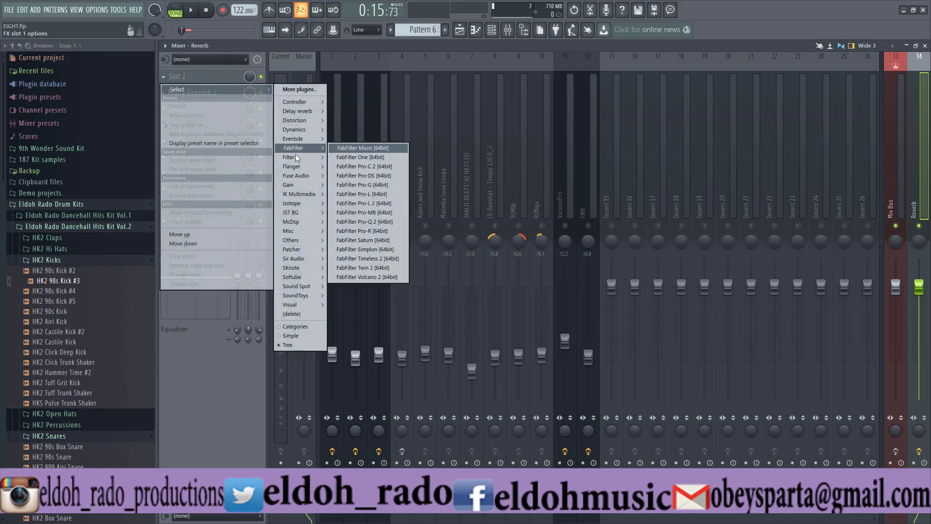
left_click(374, 180)
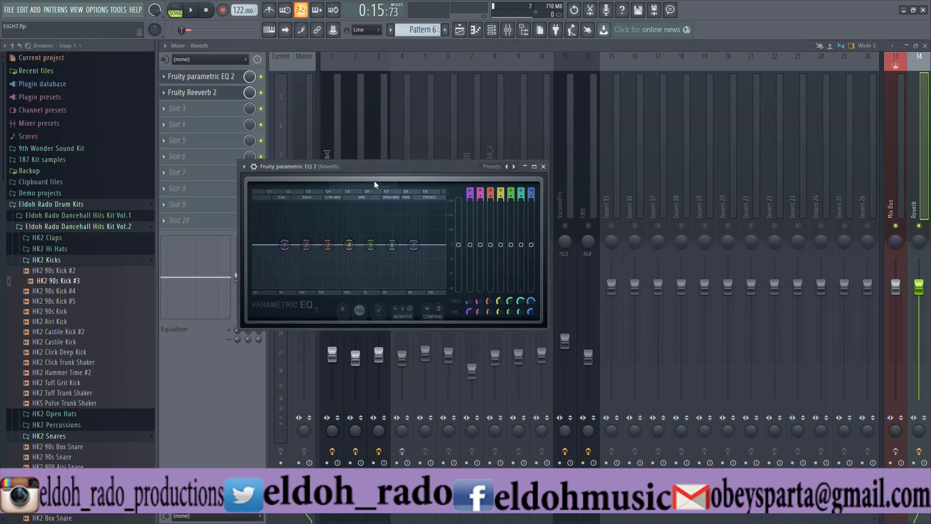
left_click_drag(374, 180, 420, 134)
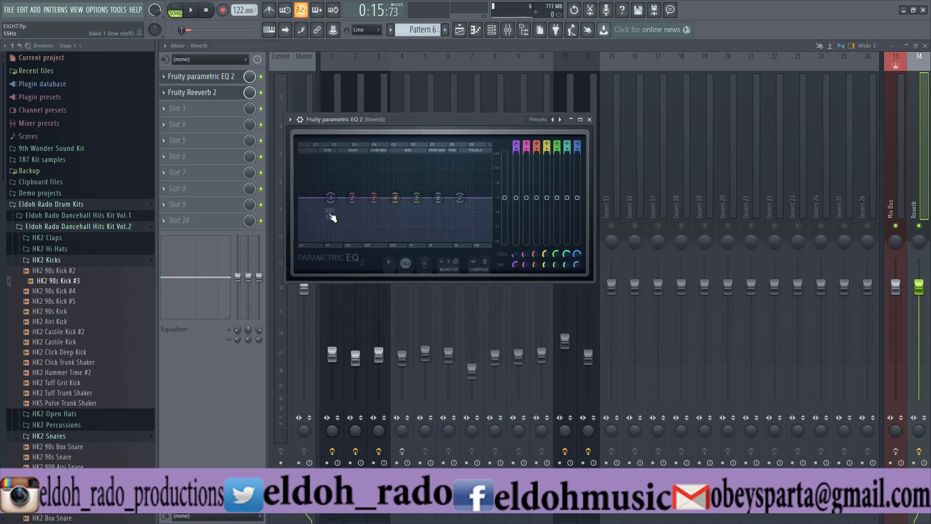
- Make EQ band 1 a high pass at about 72 Hz and band 7 a low pass, and disable bands 2 to 6
left_click_drag(333, 204, 336, 204)
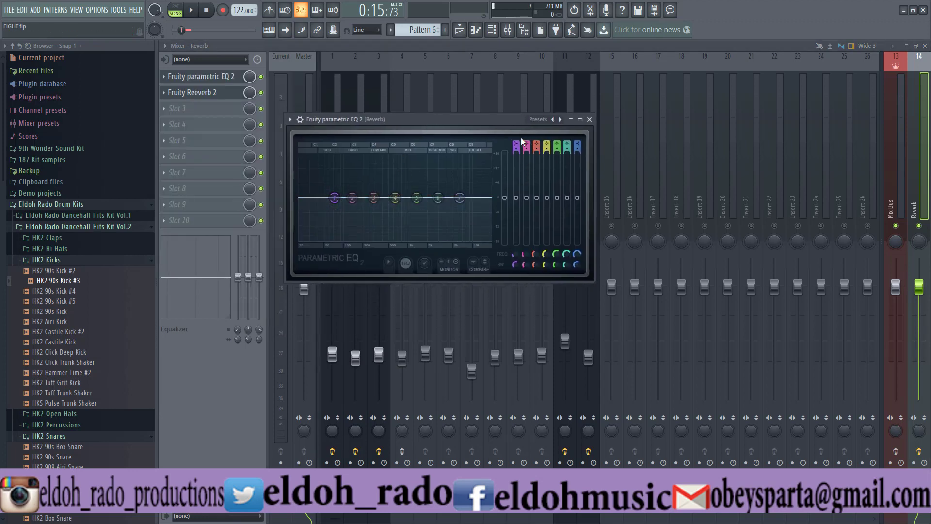
left_click_drag(516, 144, 516, 156)
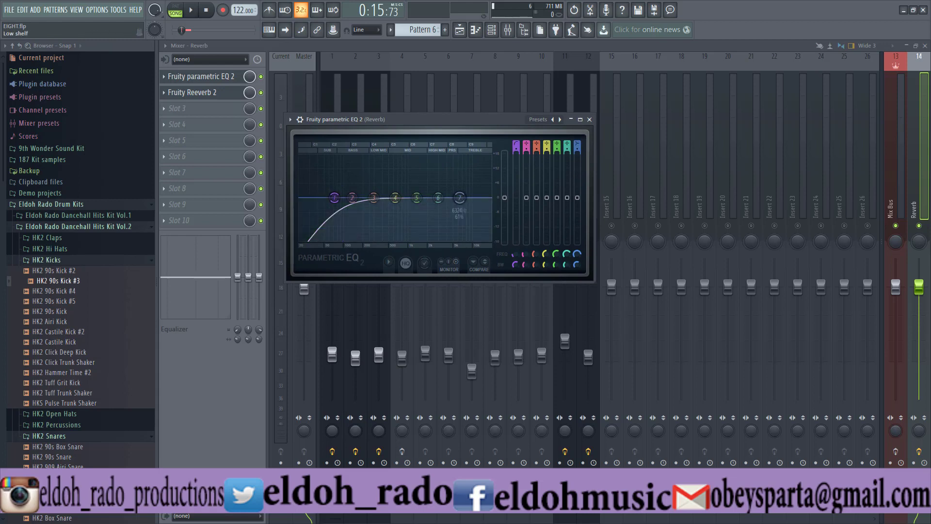
middle_click(460, 198)
middle_click(460, 198)
middle_click(460, 198)
middle_click(460, 198)
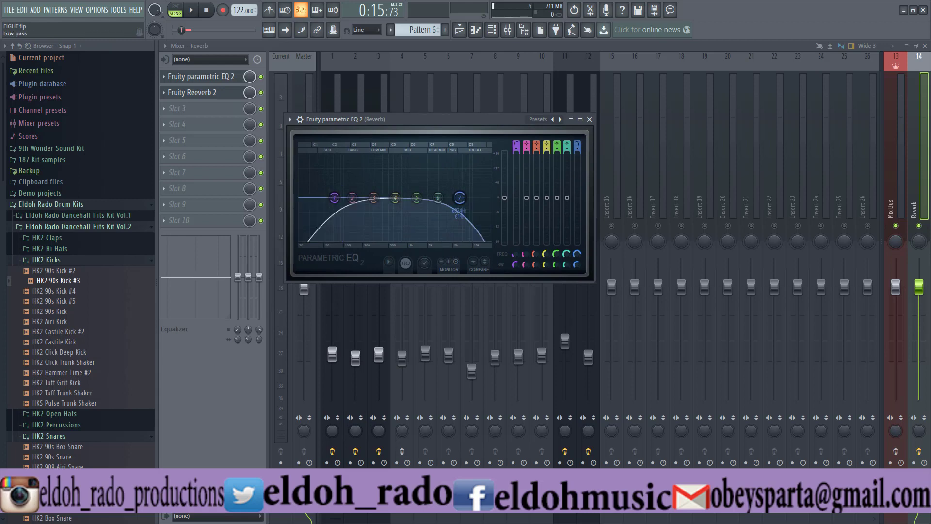
left_click_drag(567, 145, 529, 139)
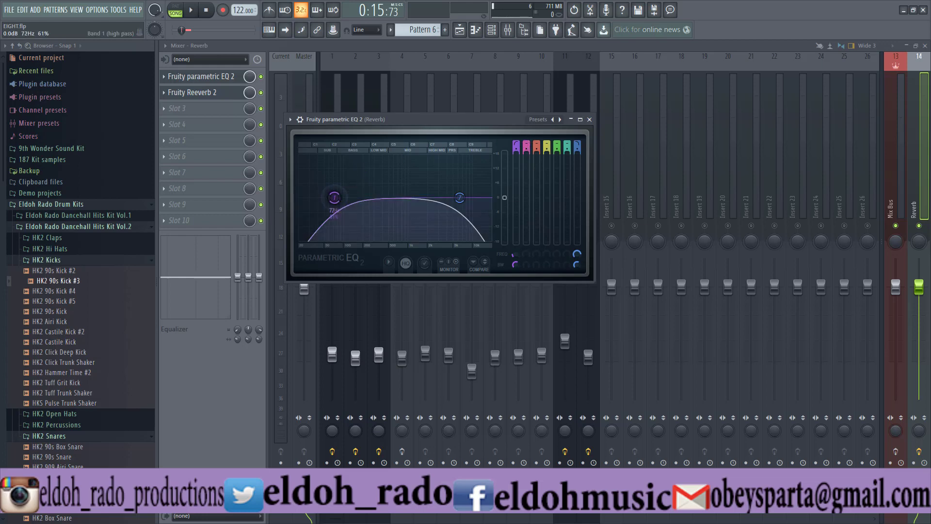
- Raise the band 1 high-pass cutoff to the start of the mids and set the band 7 low-pass cutoff to about 13.1 kHz
left_click_drag(334, 197, 388, 198)
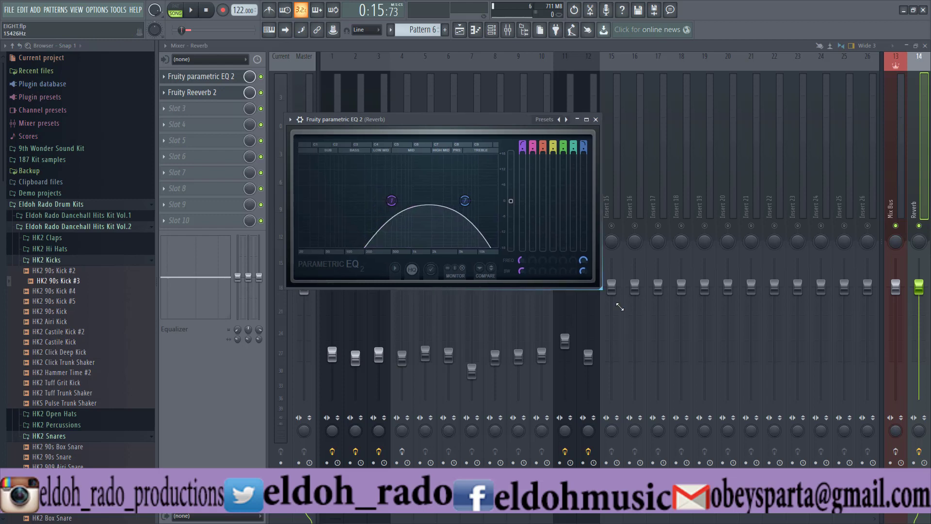
left_click_drag(592, 282, 695, 368)
mouse_move(548, 243)
left_mouse_down()
mouse_move(567, 243)
mouse_move(553, 240)
left_mouse_up()
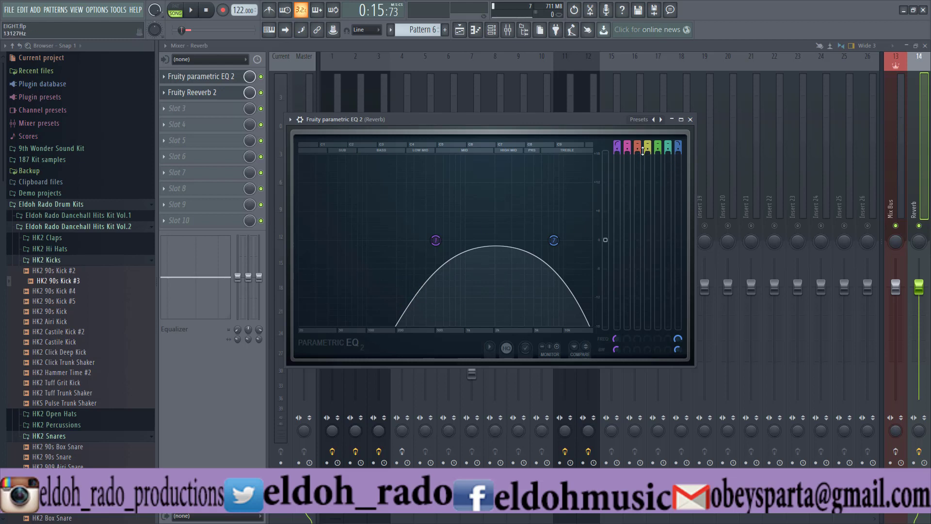
- Try steeper filter slopes on EQ bands 1 and 7
left_click_drag(618, 148, 618, 138)
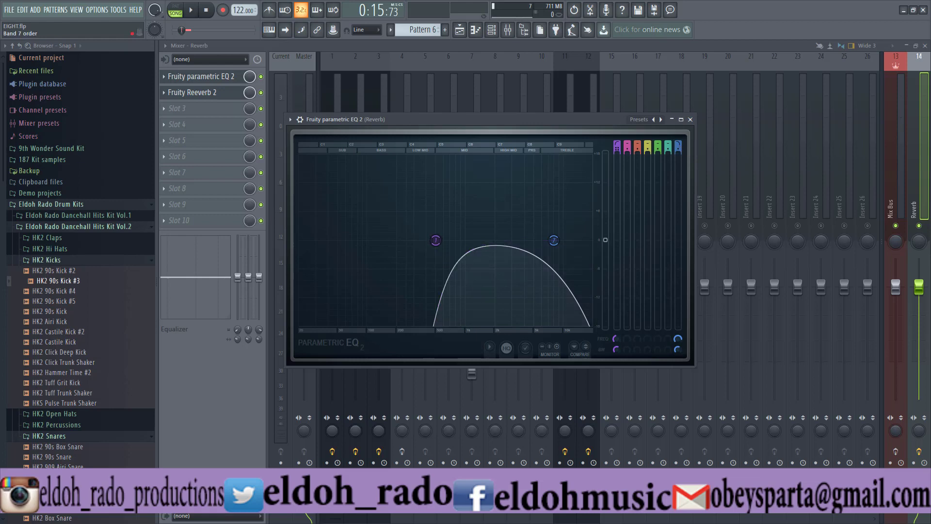
mouse_move(678, 151)
left_mouse_down()
mouse_move(677, 138)
mouse_move(679, 153)
left_mouse_up()
left_click_drag(615, 147, 615, 158)
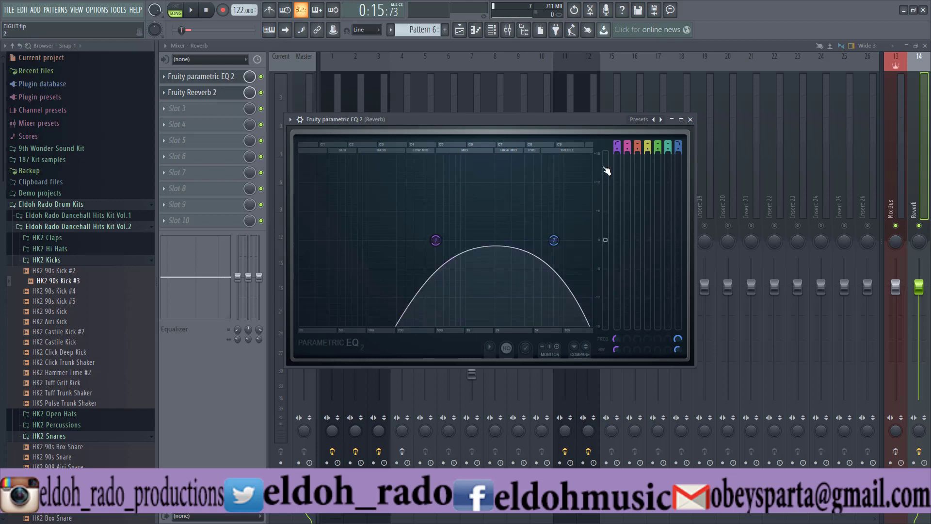
- Bypass Fruity parametric EQ 2, and set the dry level of Fruity Reeverb 2 to minimum and its wet level to maximum
left_click(262, 76)
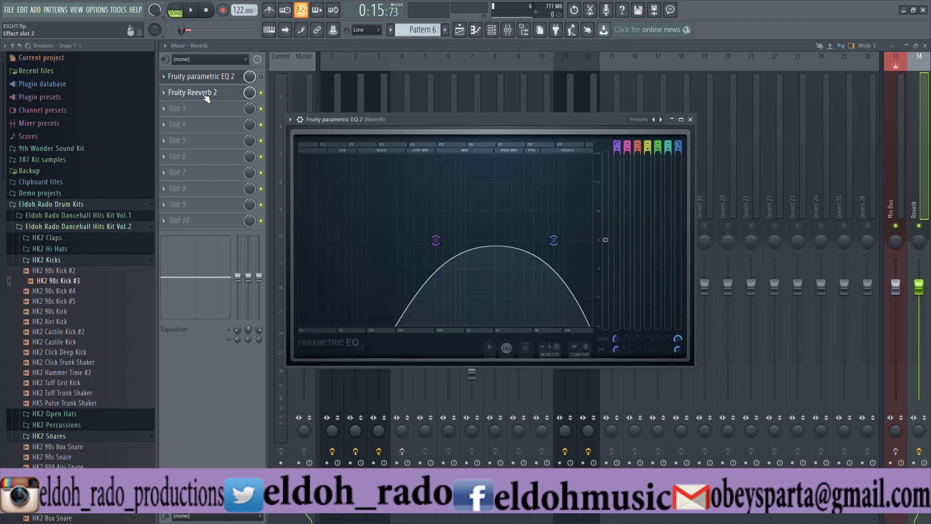
left_click(205, 96)
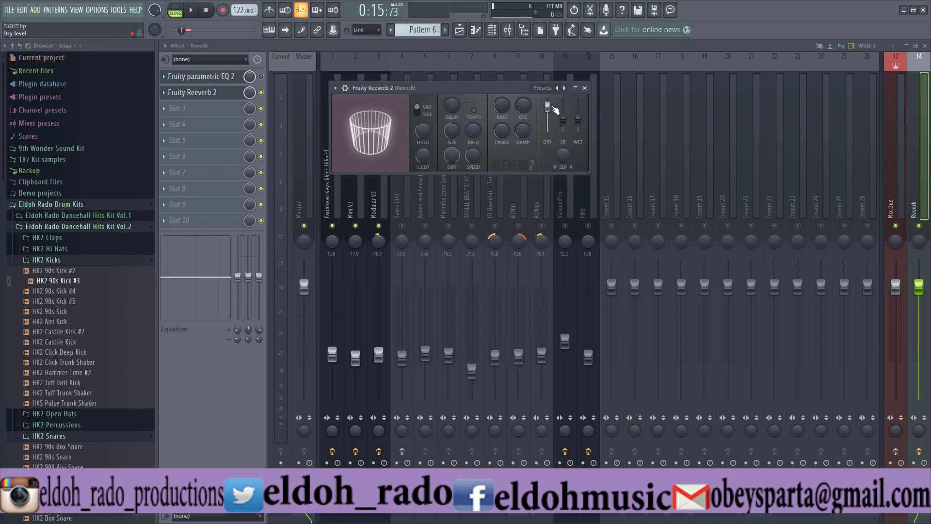
left_click_drag(548, 105, 578, 100)
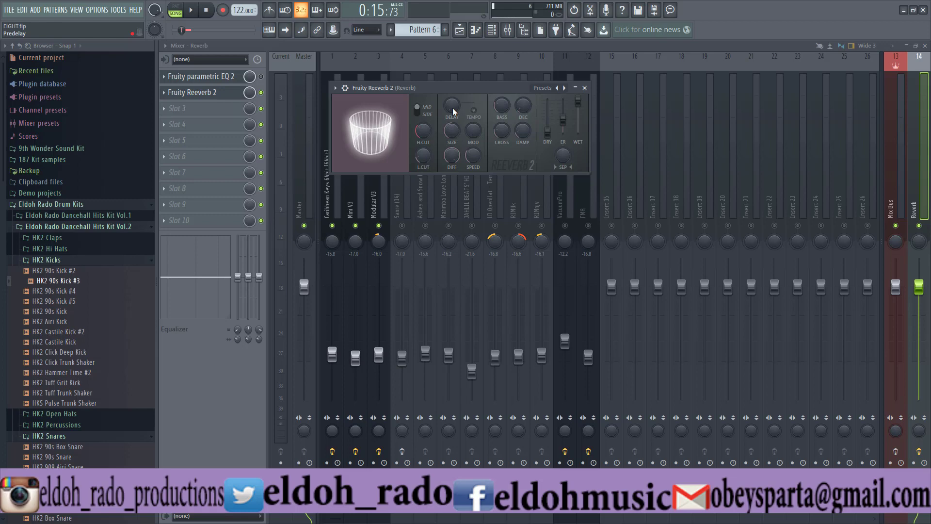
- Adjust the predelay and room size of Fruity Reeverb 2
left_click_drag(452, 107, 452, 125)
left_click_drag(451, 130, 455, 157)
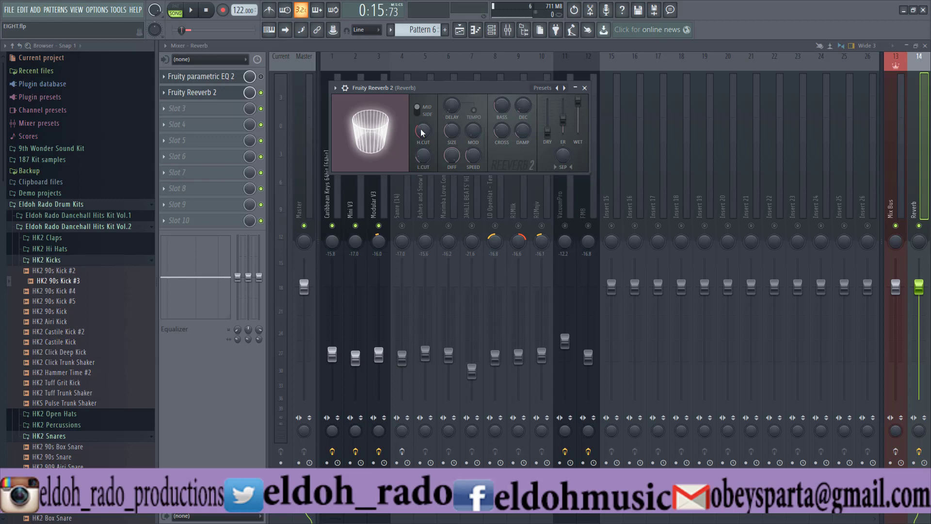
left_click(524, 106)
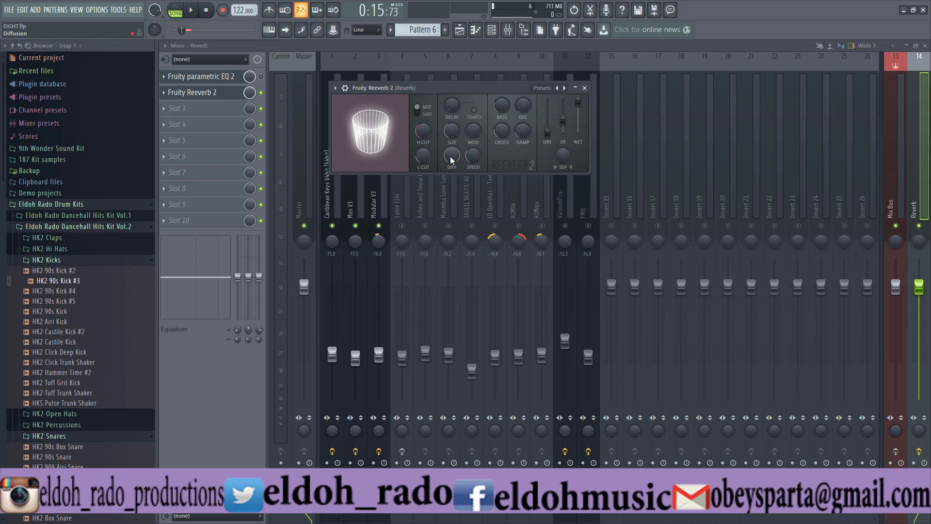
- Lower the reverb's diffusion and set its modulation to about 18%
left_click_drag(451, 160, 451, 164)
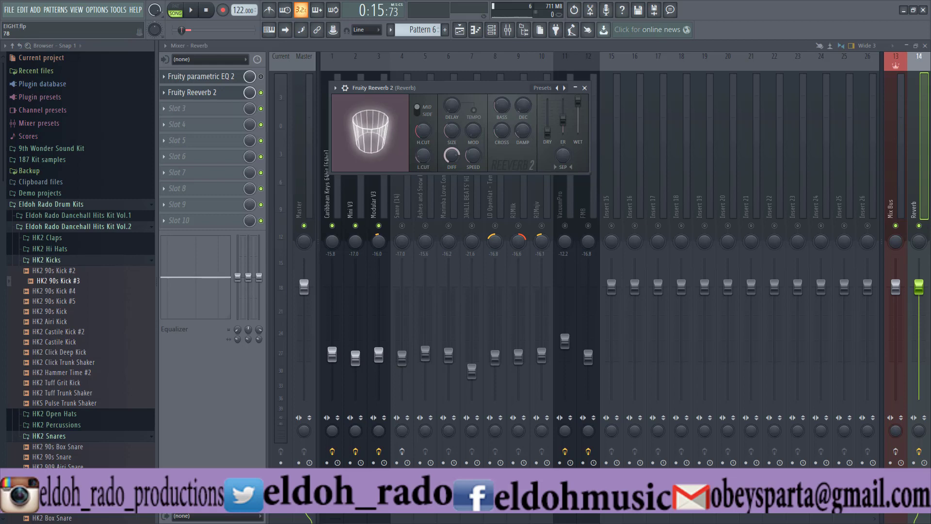
left_click_drag(451, 164, 451, 170)
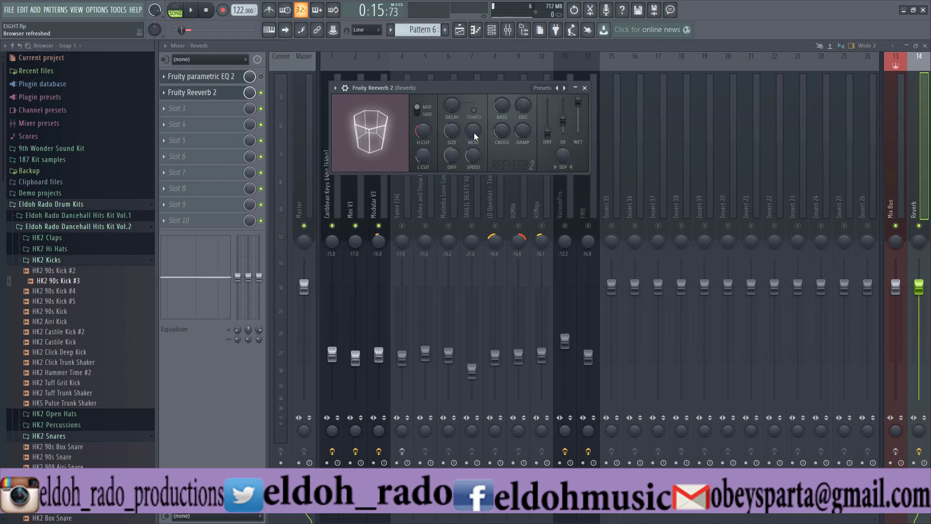
left_click_drag(475, 137, 475, 137)
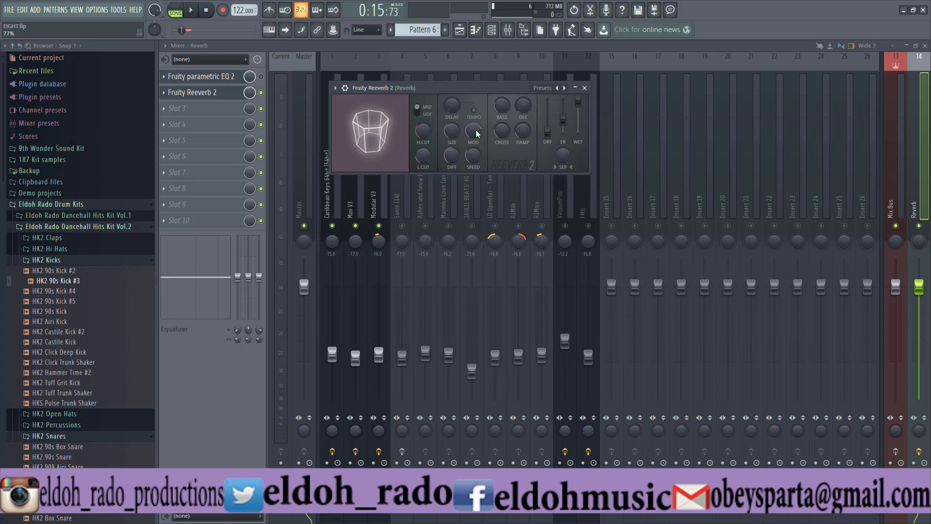
left_click_drag(478, 133, 477, 150)
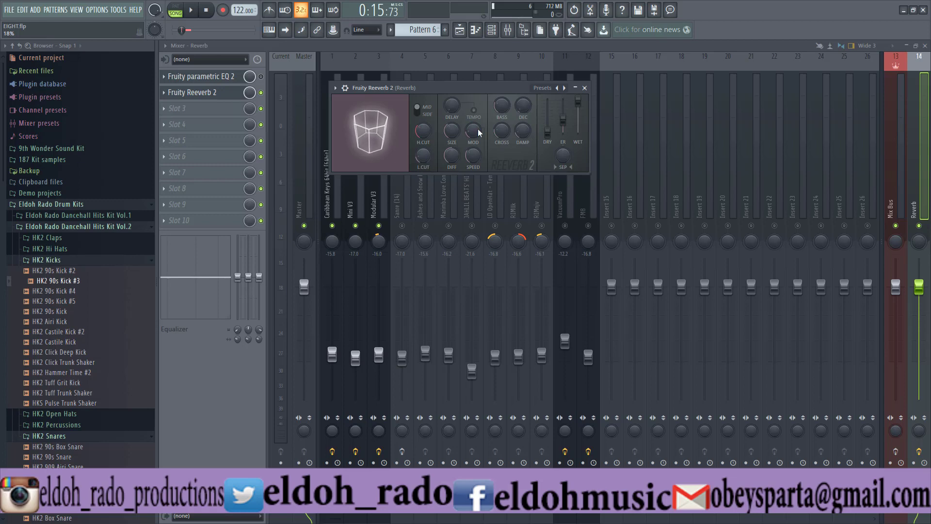
left_click_drag(478, 129, 478, 131)
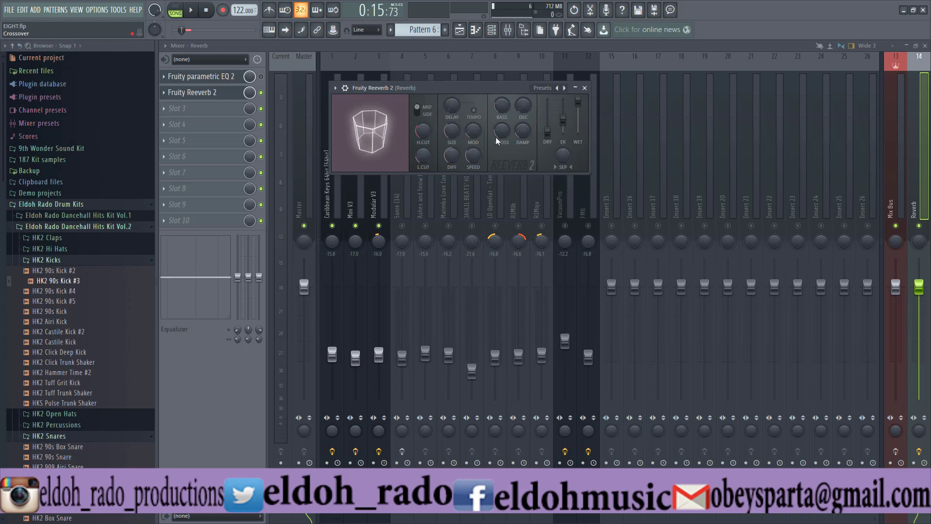
- Adjust the reverb's bass multiplier and crossover frequency
left_click_drag(491, 89, 496, 87)
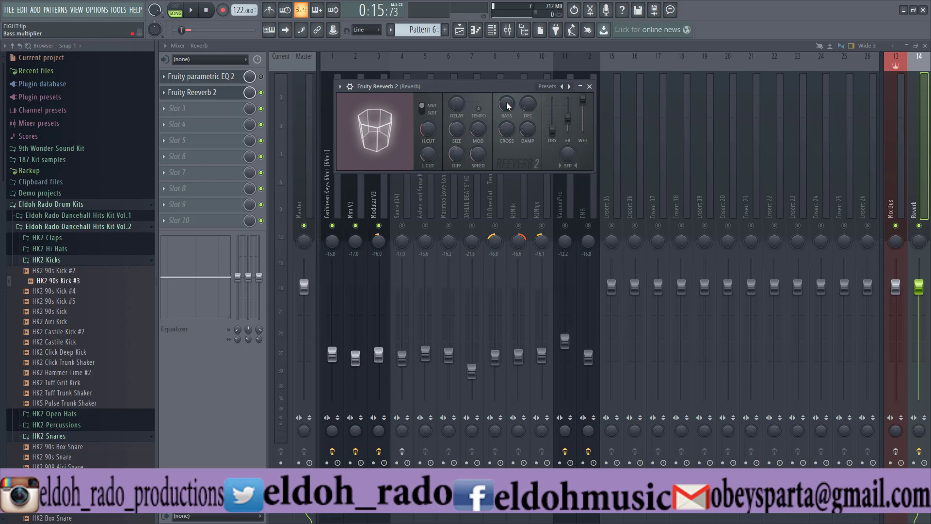
left_click_drag(508, 106, 508, 103)
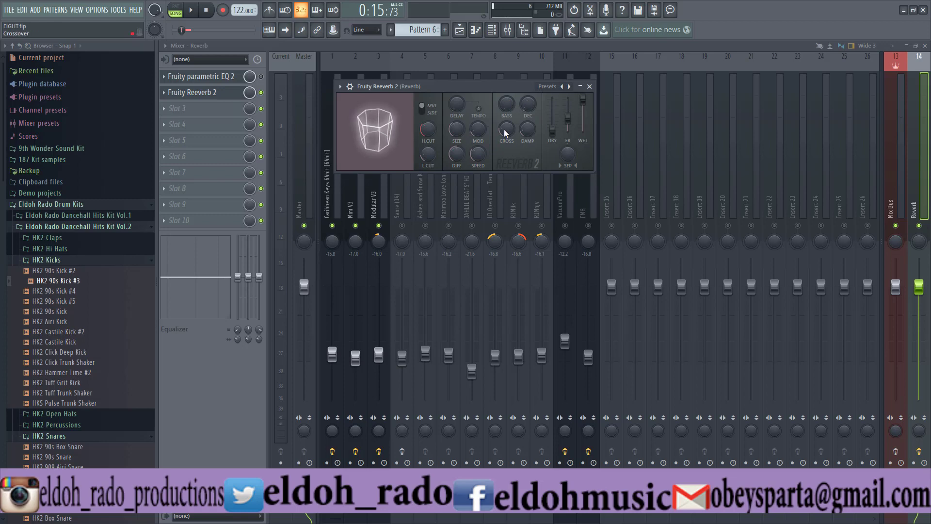
left_click_drag(503, 128, 503, 145)
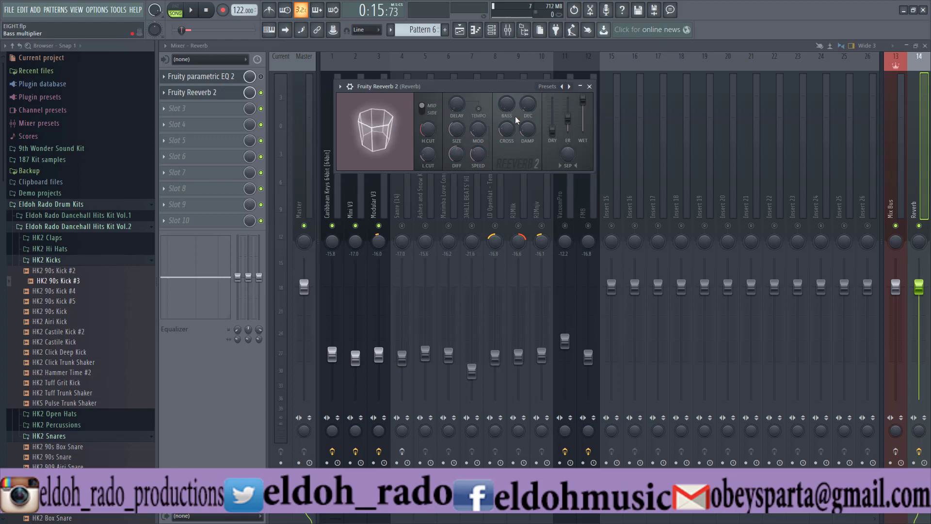
- Adjust the reverb's decay time and set its predelay to about 26 ms
left_click_drag(527, 108, 528, 113)
left_click_drag(527, 104, 527, 101)
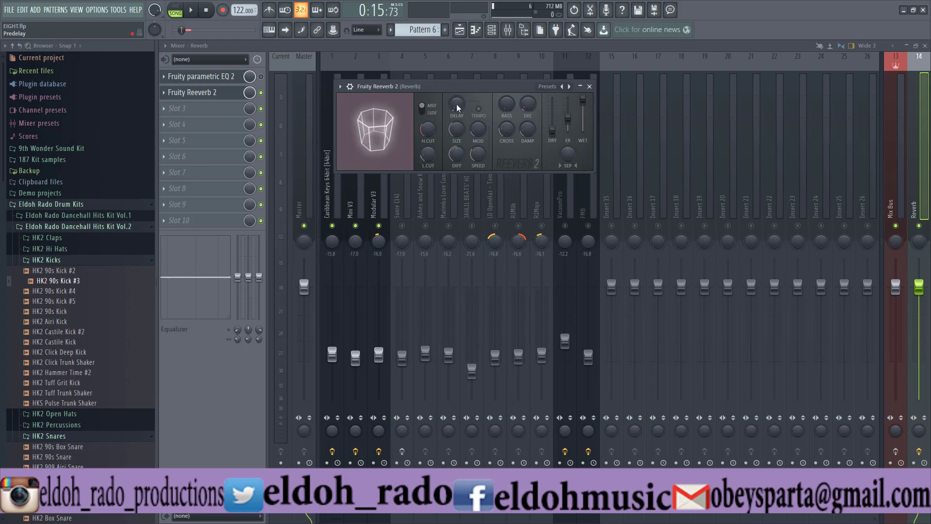
left_click_drag(457, 106, 457, 102)
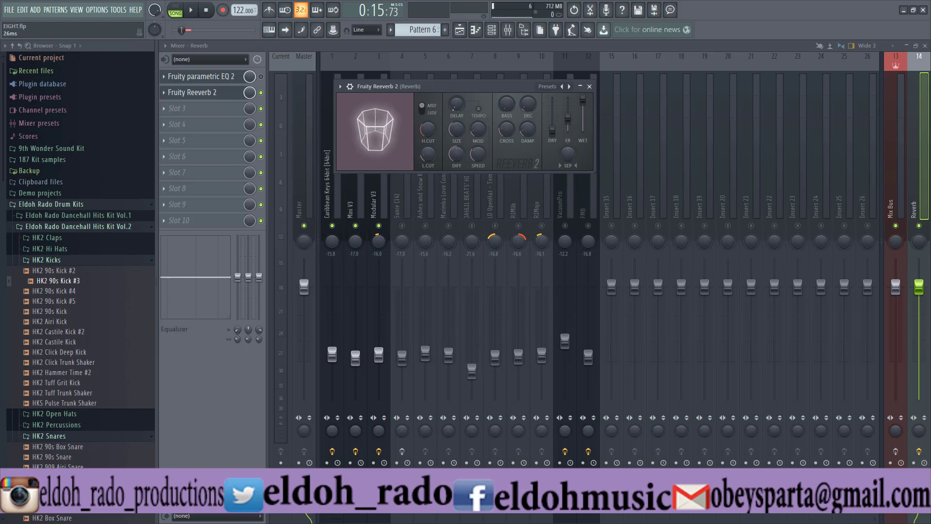
left_click_drag(528, 104, 527, 100)
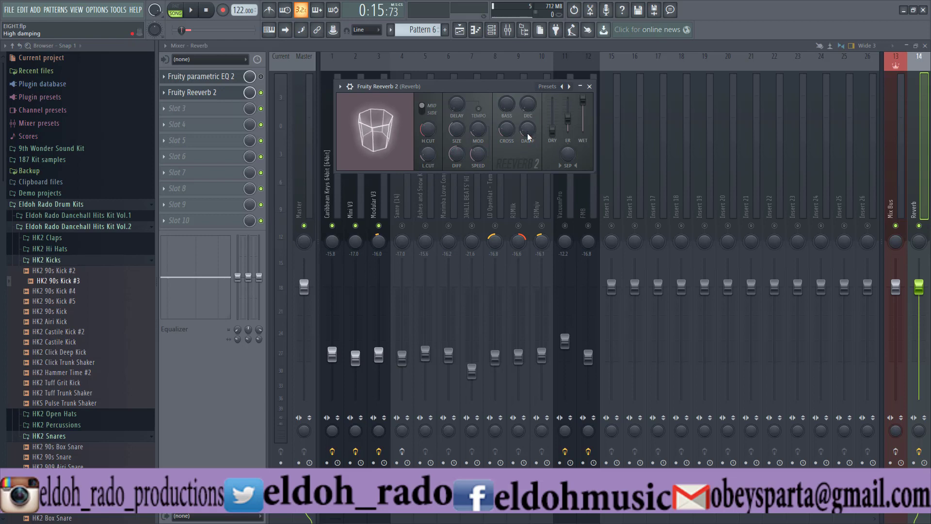
- Set the reverb's high damping to about 7.4 kHz and reopen Fruity parametric EQ 2
left_click_drag(528, 133, 528, 150)
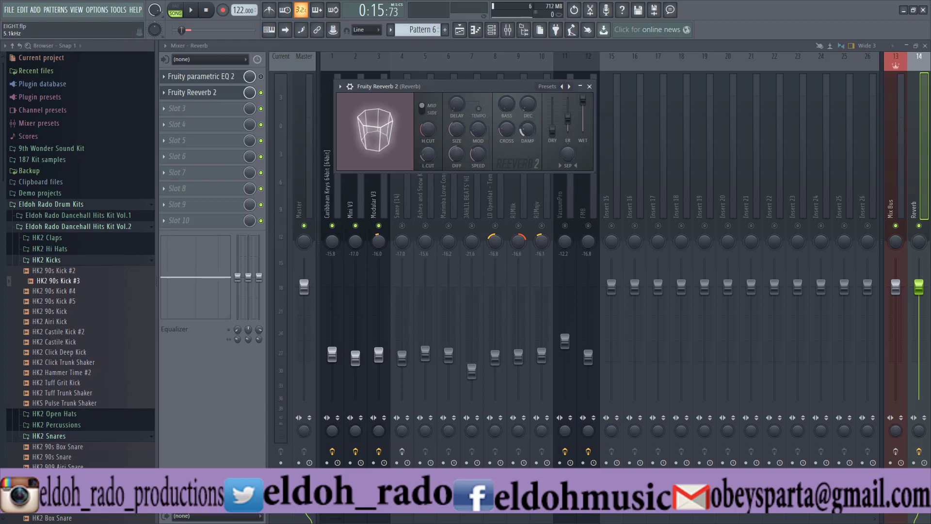
left_click_drag(528, 150, 528, 145)
left_click_drag(526, 129, 525, 129)
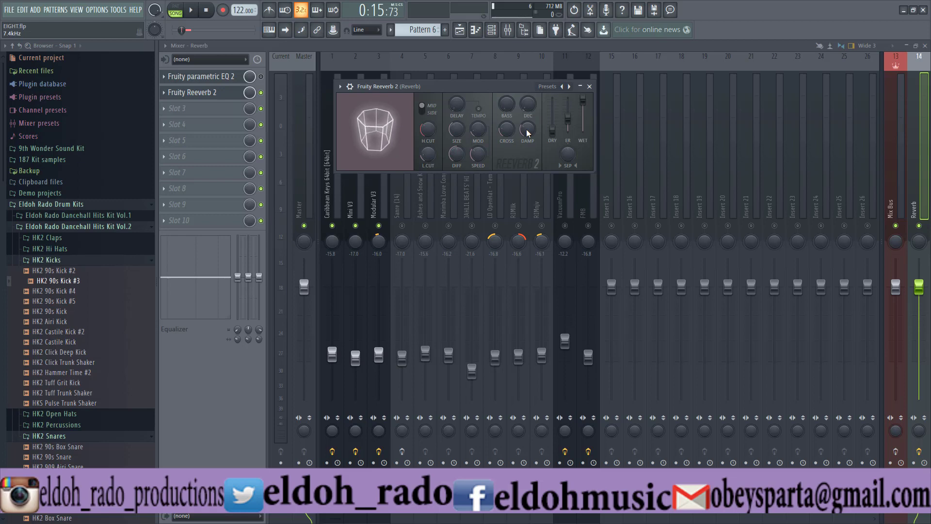
left_click(233, 79)
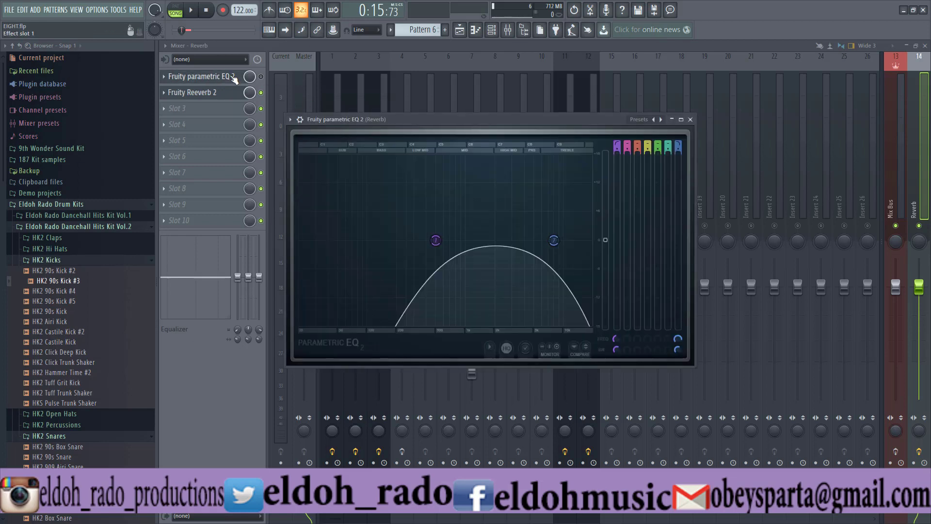
- Turn the Reverb track's EQ band 5 into a high shelf and lower its gain slightly around 2.5 kHz
left_click(661, 144)
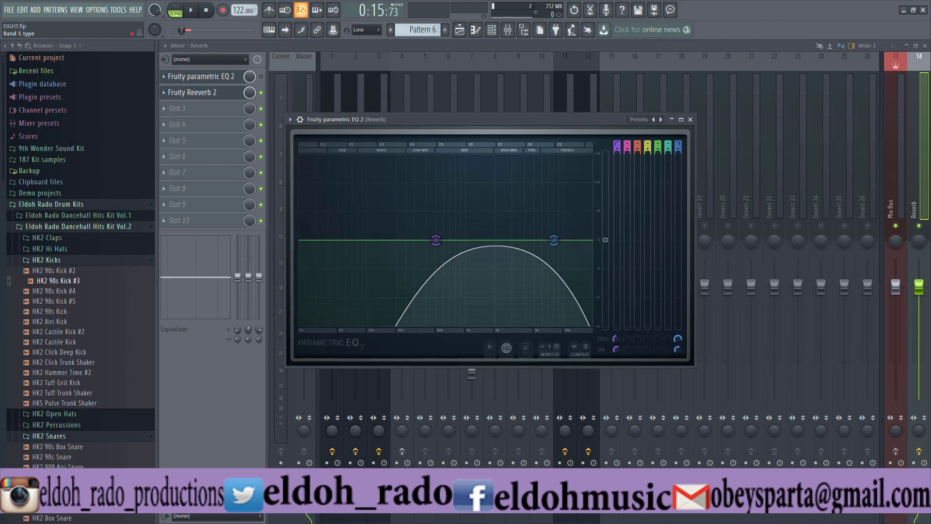
left_click_drag(658, 145, 659, 114)
left_click_drag(478, 240, 504, 238)
mouse_move(658, 145)
left_mouse_down()
mouse_move(658, 164)
mouse_move(658, 145)
left_mouse_up()
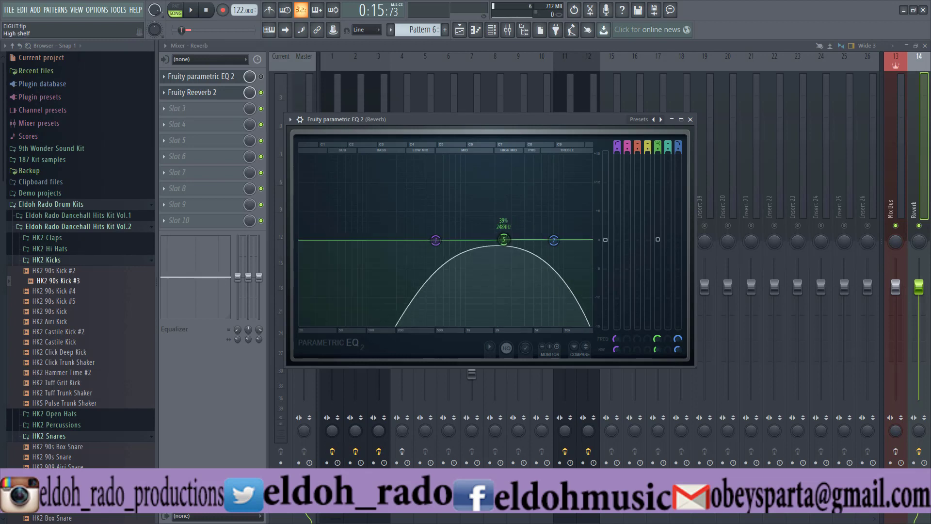
left_click_drag(510, 247, 506, 254)
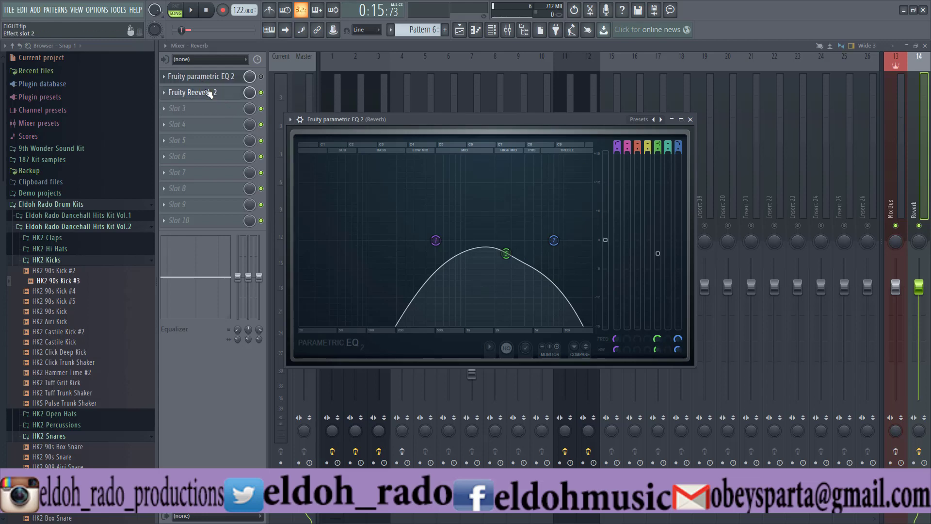
- Reopen Fruity Reeverb 2 and adjust its early reflection level and stereo separation
left_click(199, 92)
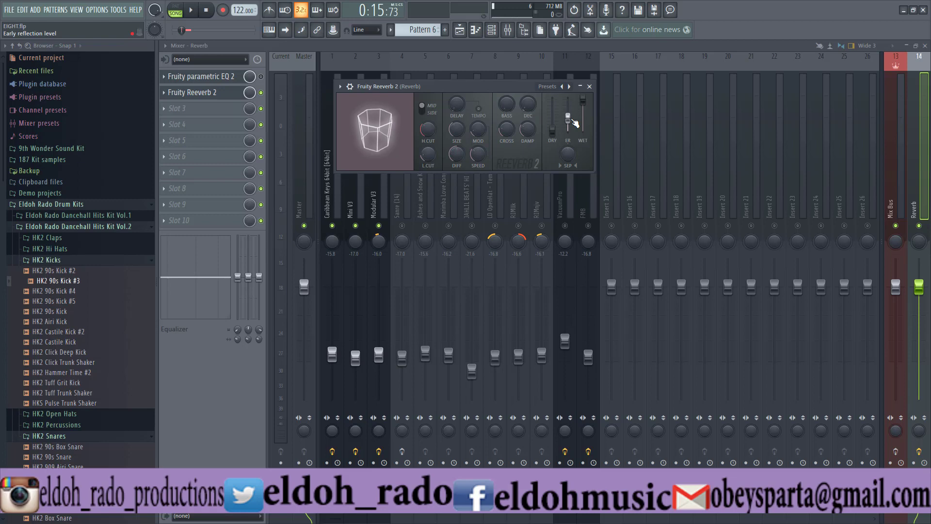
left_click_drag(571, 119, 567, 118)
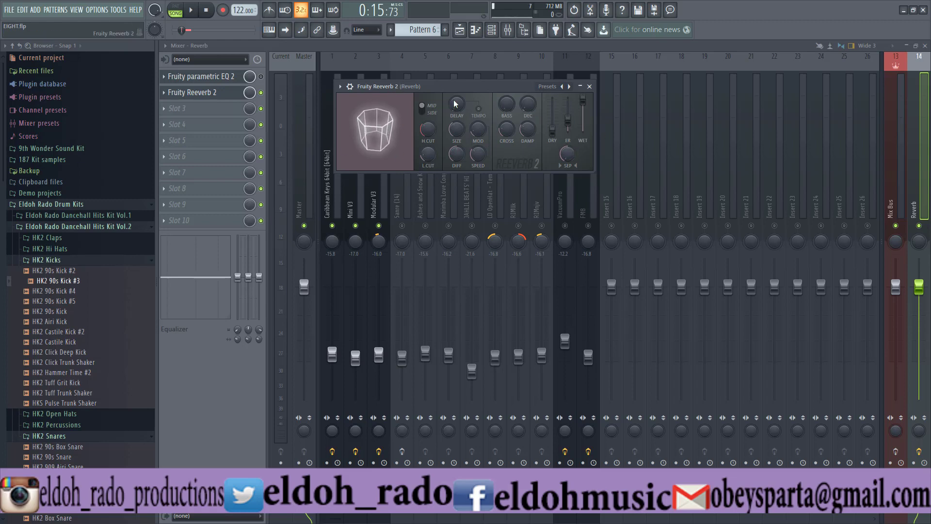
left_click_drag(573, 160, 570, 162)
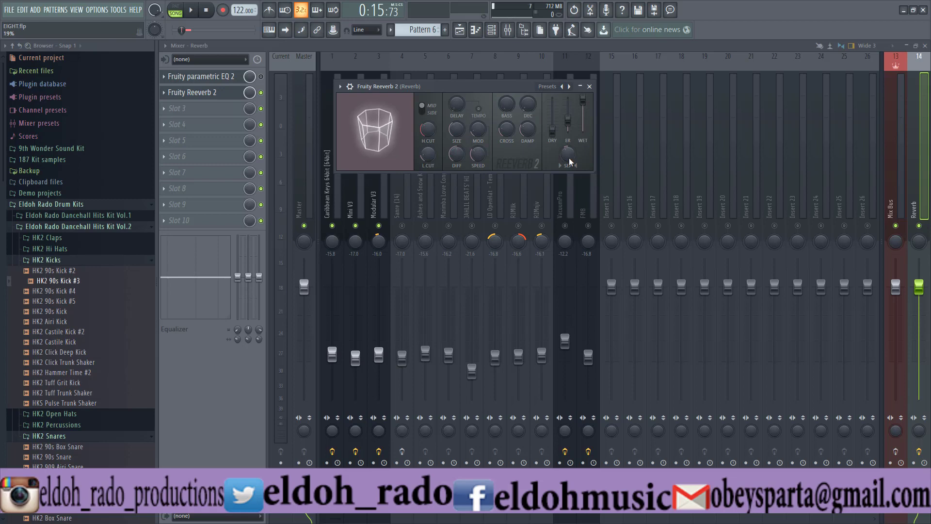
left_click_drag(570, 161, 570, 128)
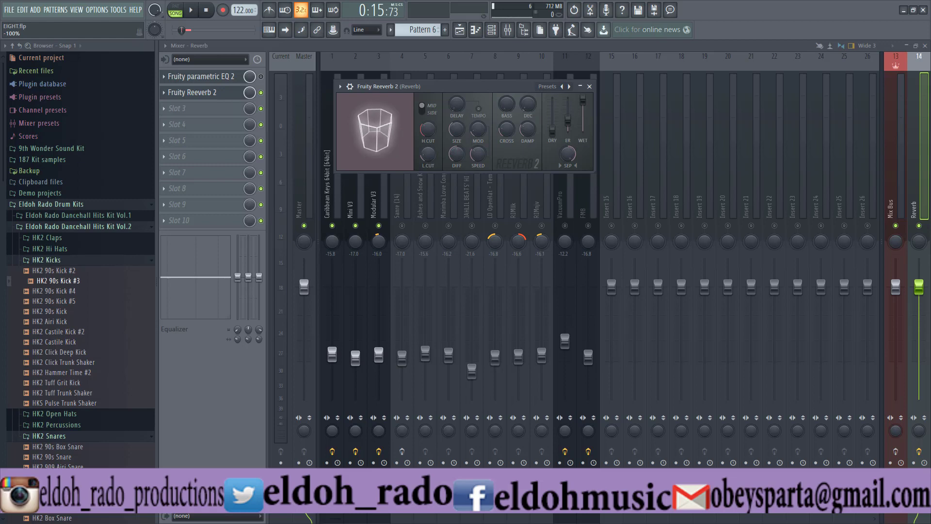
left_click_drag(570, 160, 570, 169)
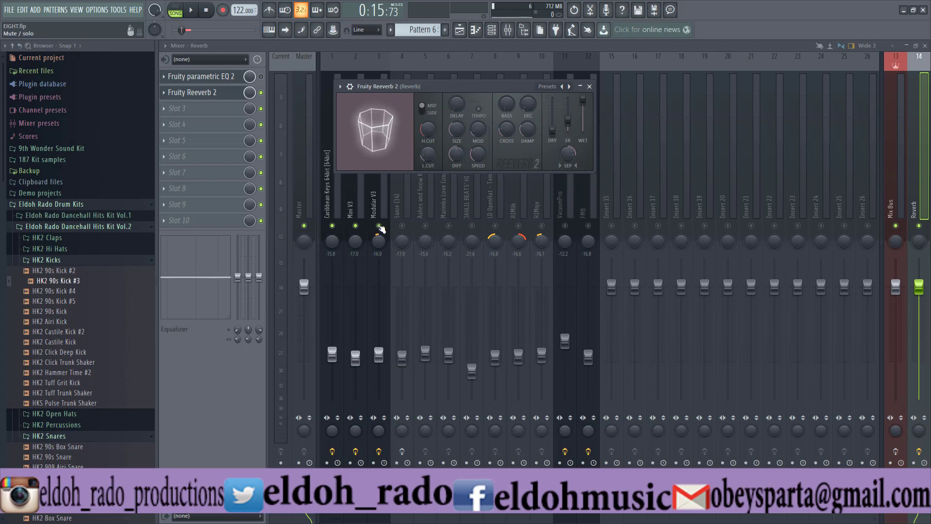
- Isolate the Sanre (14) track by muting the other instruments, and set its send to the Reverb track to about 34%
left_click(379, 225)
left_click(356, 226)
left_click(332, 225)
left_click(402, 206)
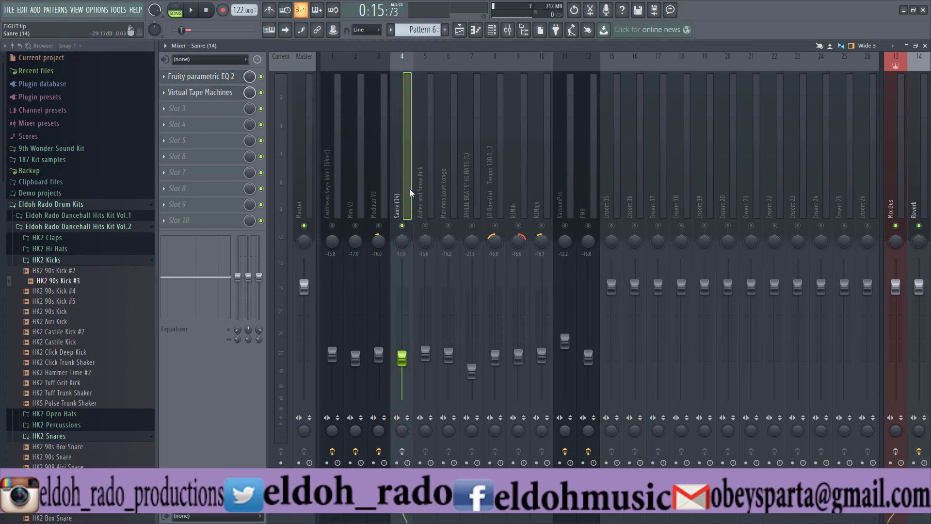
left_click(425, 183)
left_click(398, 184)
left_click(919, 501)
- Play the song and audition the Reverb track's Fruity Reeverb 2 with high diffusion before lowering the diffusion again
key("space")
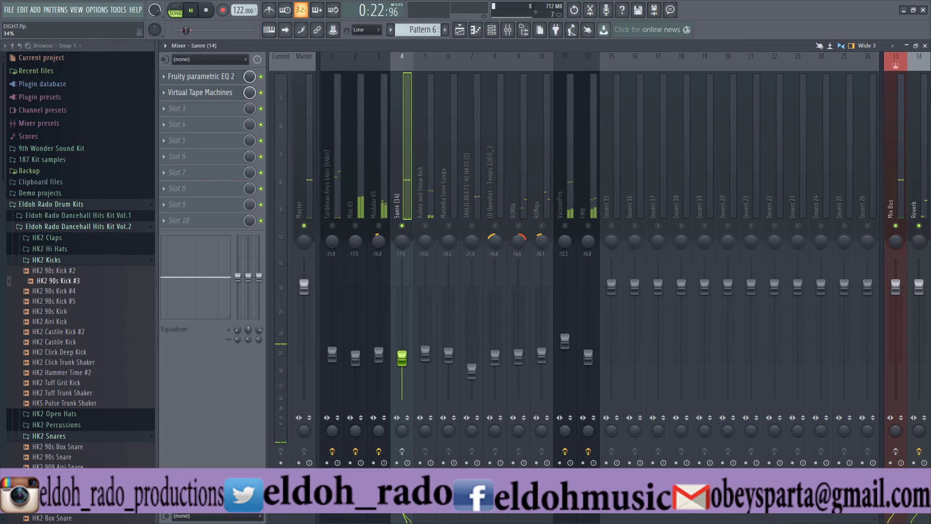
left_click(918, 145)
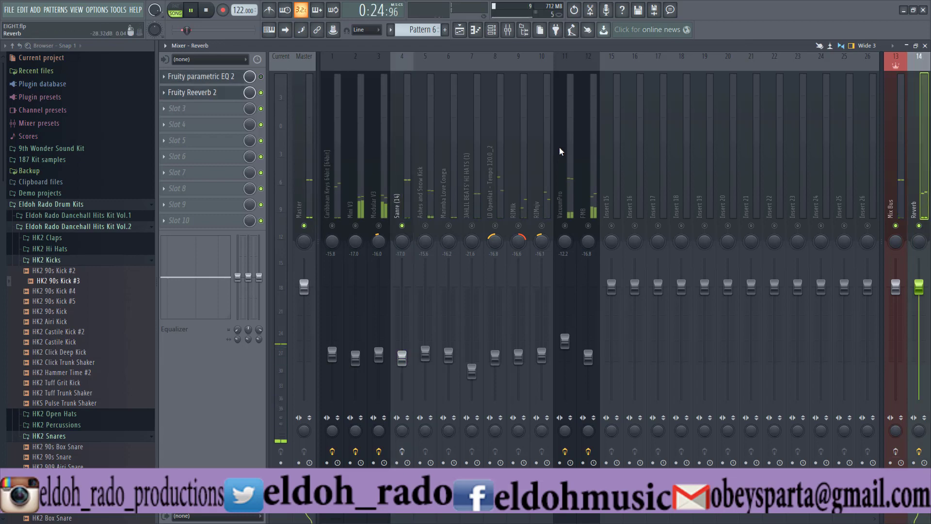
left_click(203, 76)
left_click(210, 92)
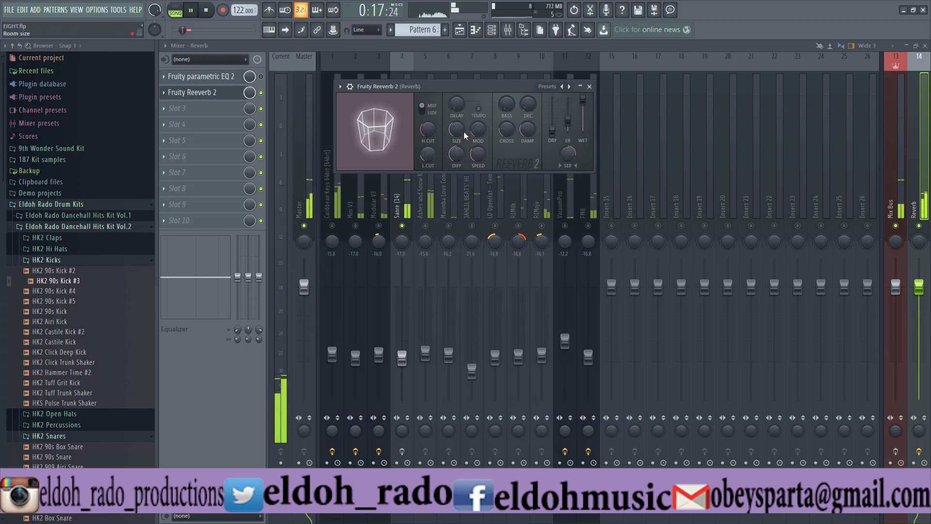
left_click_drag(457, 154, 456, 140)
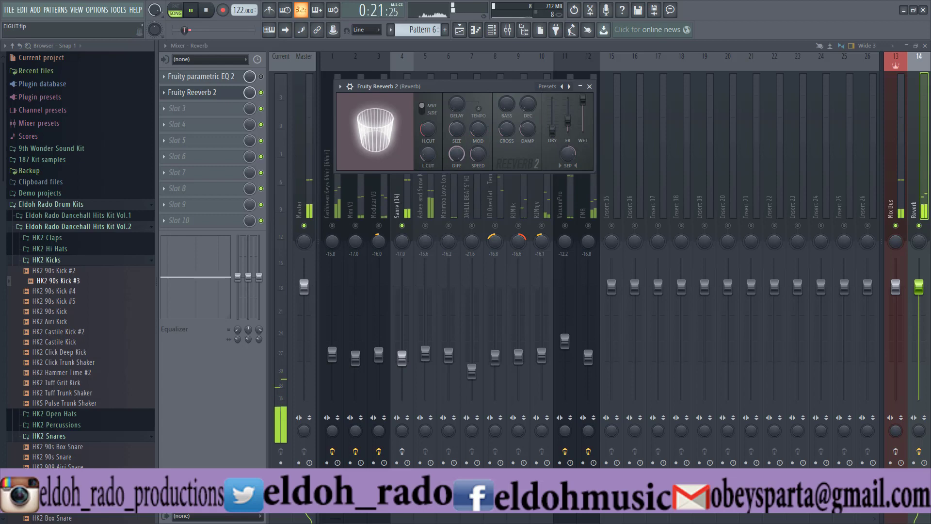
left_click_drag(457, 154, 457, 165)
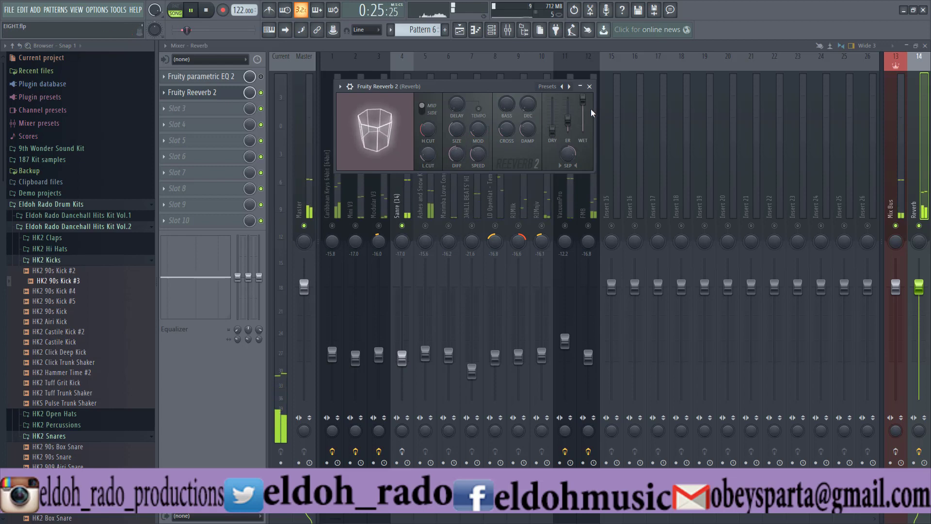
- Compare the reverb's stereo separation at 100% and -100%, and settle it at about -59%
mouse_move(552, 130)
left_mouse_down()
mouse_move(552, 97)
mouse_move(552, 130)
left_mouse_up()
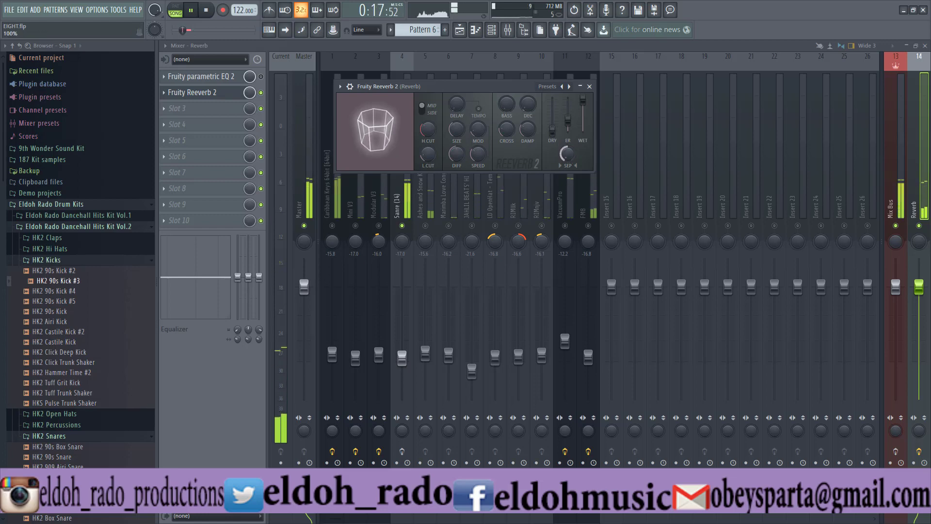
left_click_drag(567, 153, 568, 106)
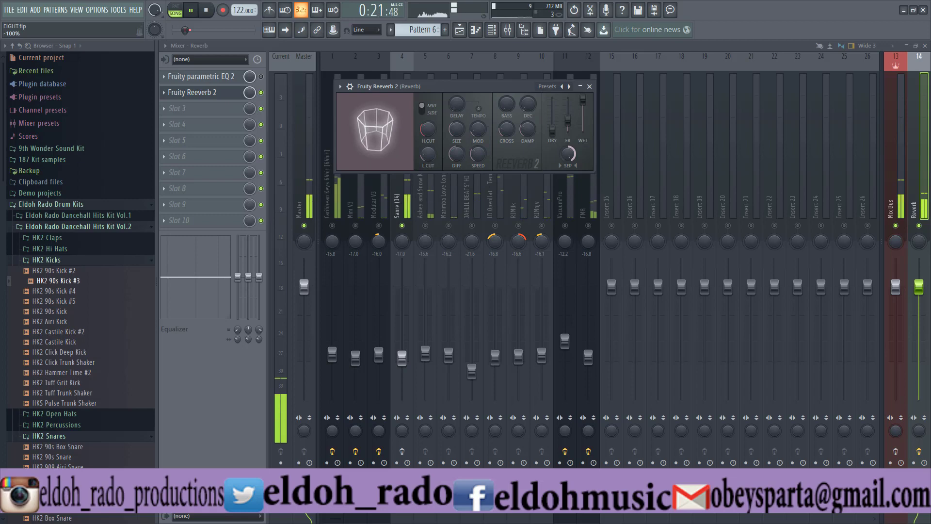
left_click_drag(567, 154, 567, 202)
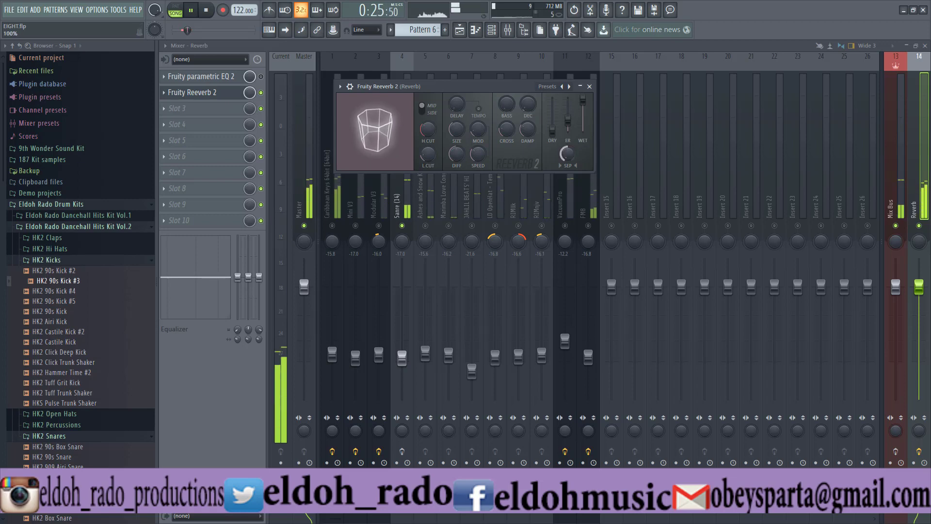
left_click_drag(568, 154, 567, 106)
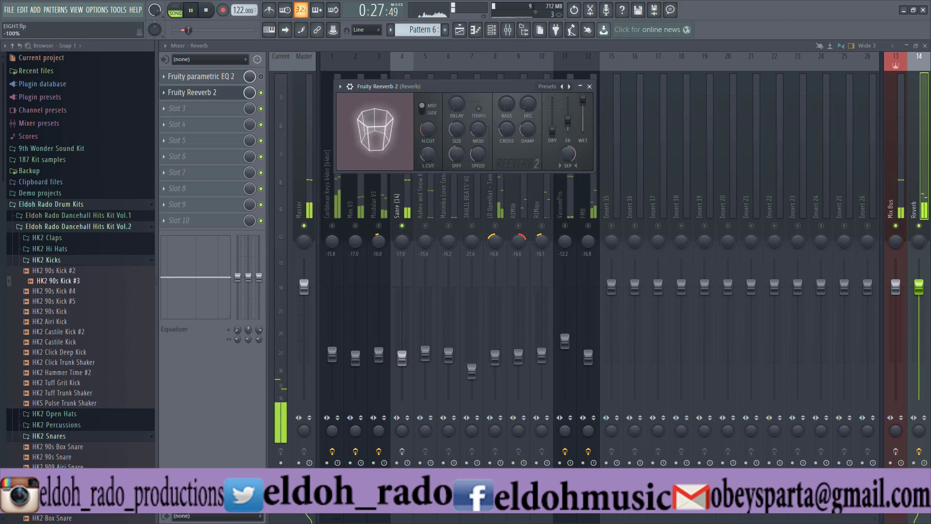
left_click_drag(567, 154, 568, 164)
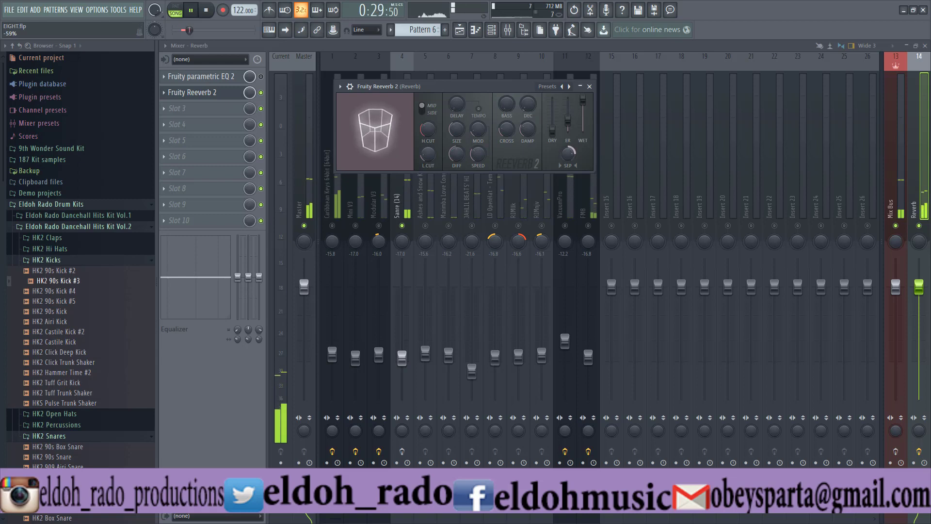
- Adjust the reverb's room size and modulation during playback, and stop the song
left_click_drag(456, 129, 456, 126)
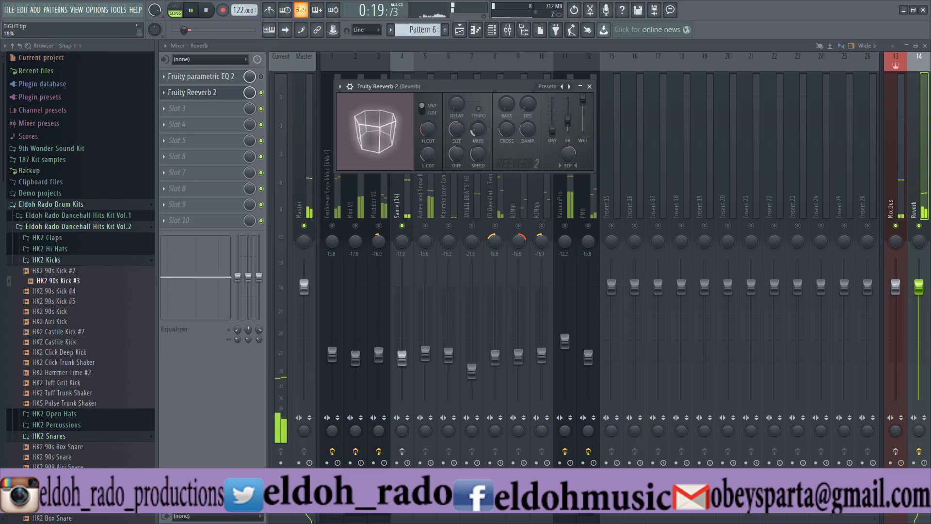
left_click_drag(473, 131, 473, 114)
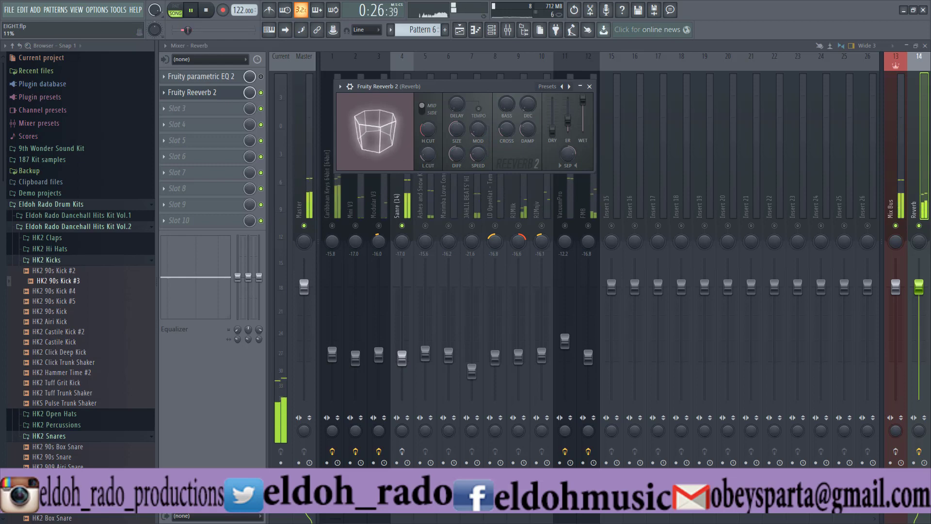
key("space")
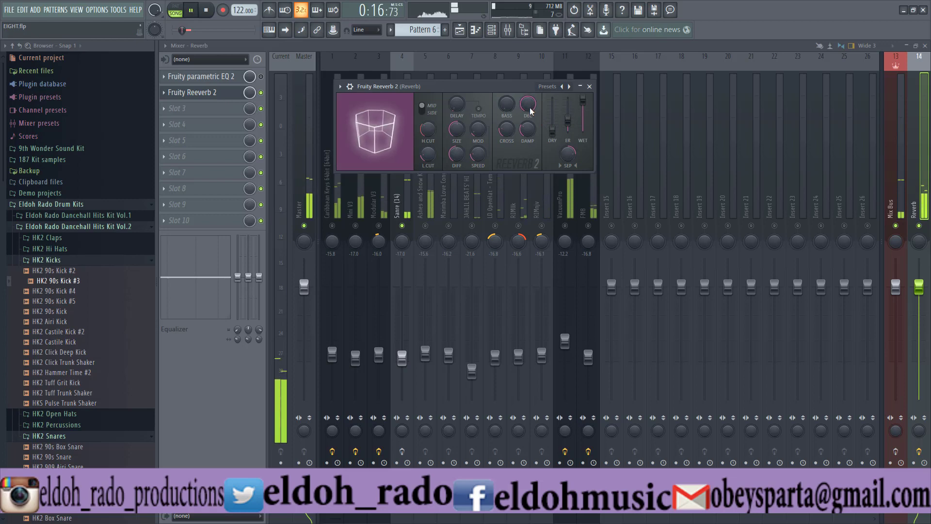
- Set the reverb's decay to about 1.5 sec, stopping and restarting playback to hear the tail
key("space")
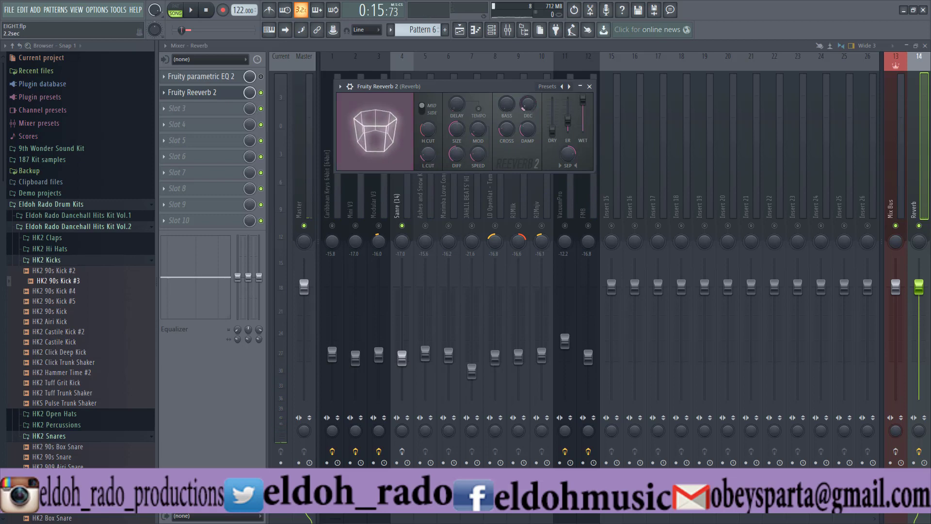
key("space")
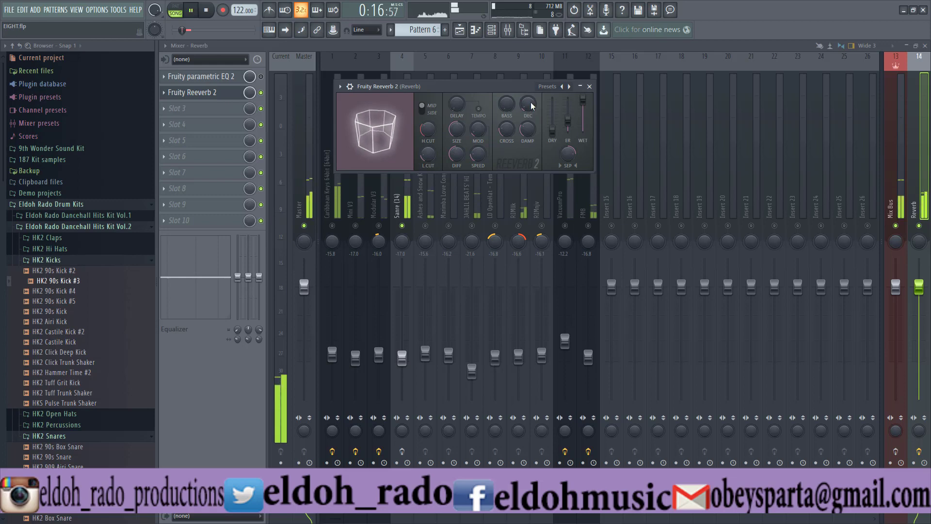
key("space")
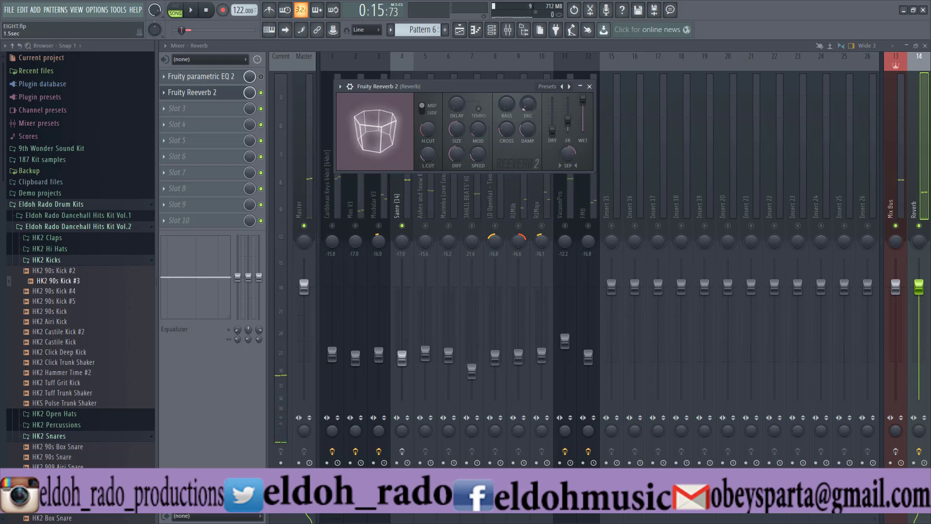
key("space")
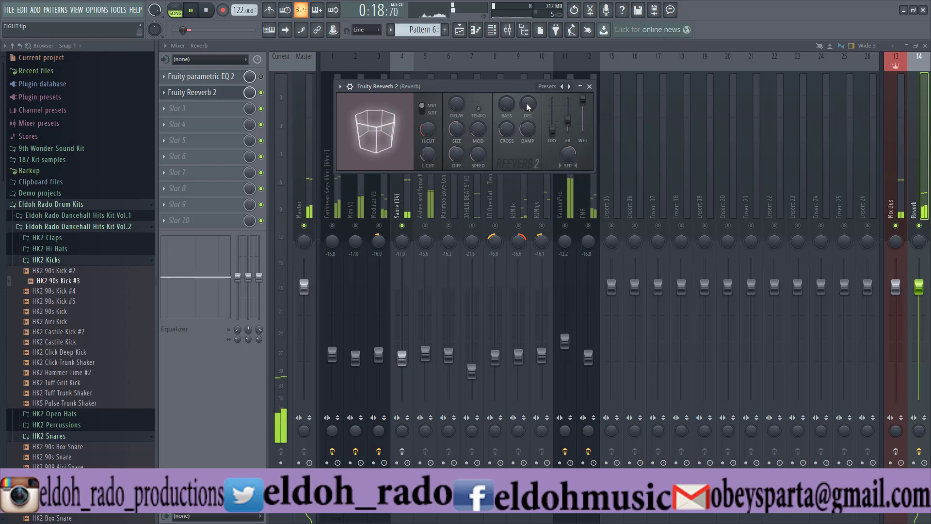
- Adjust the reverb's high damping and predelay with playback stopped at the end, and save the project
left_click_drag(527, 132, 527, 86)
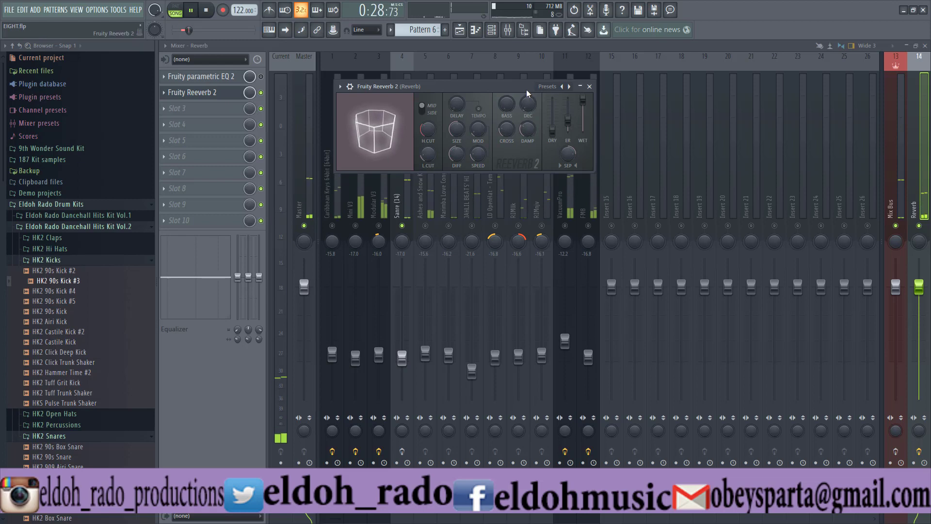
key("space")
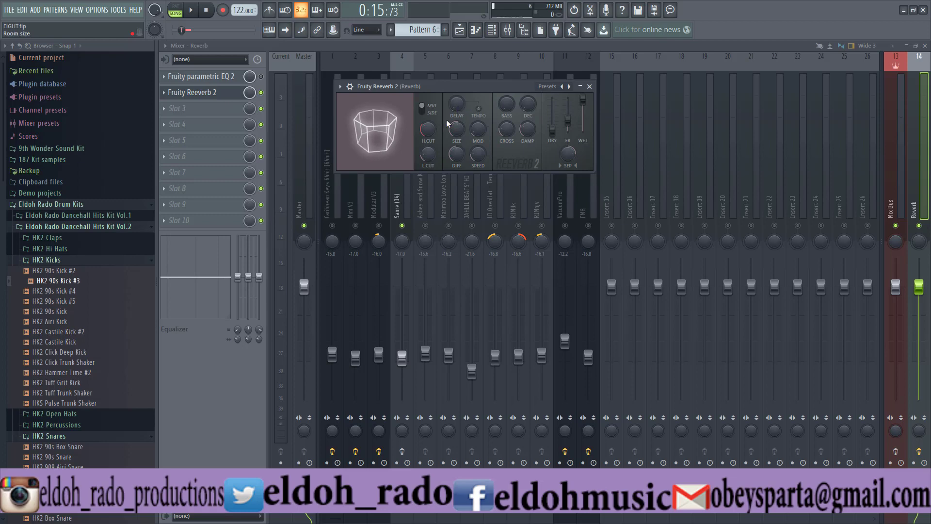
left_click_drag(451, 104, 451, 96)
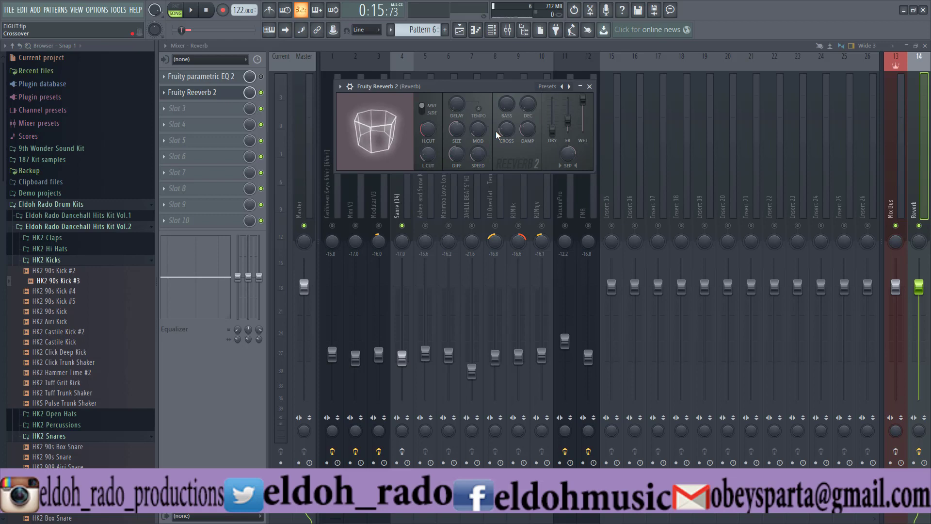
key("ctrl+s")
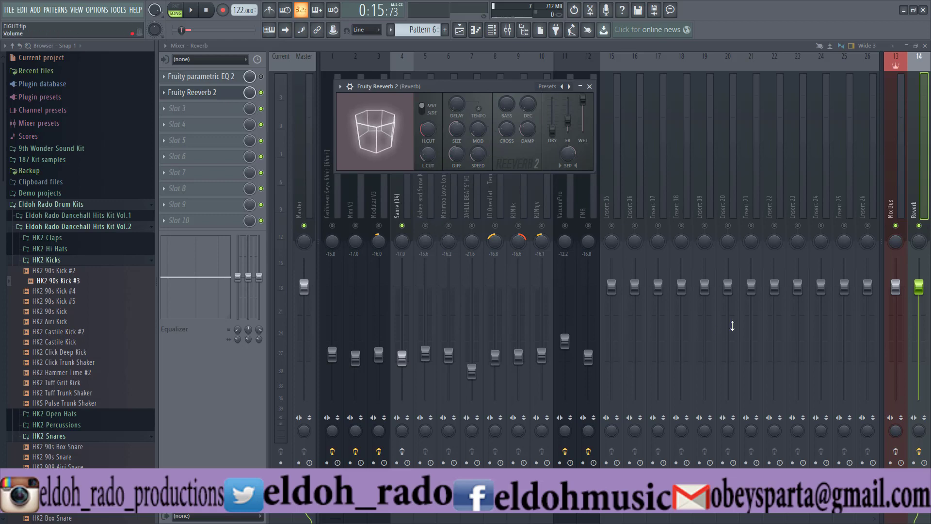
- Play the song with the Sanre (14) track isolated and adjust the room size in the Reverb track's Fruity Reeverb 2
left_click(398, 212)
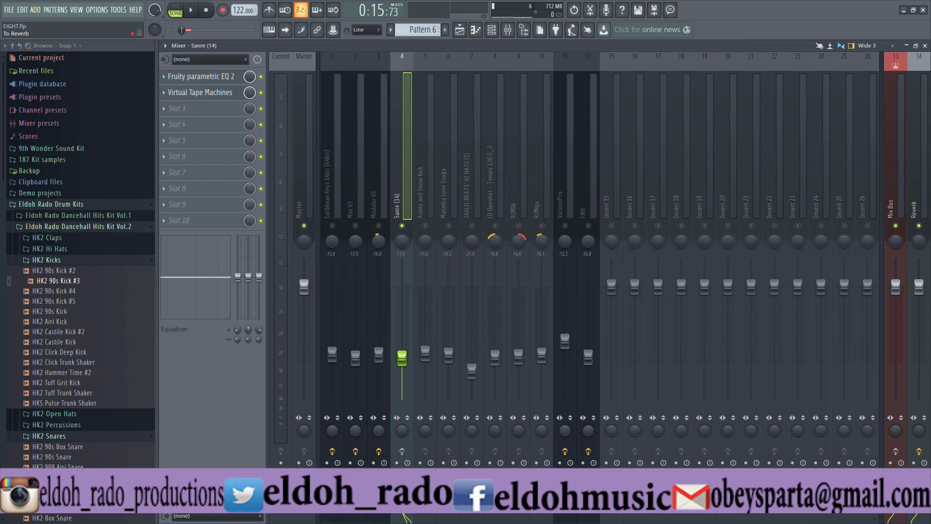
key("space")
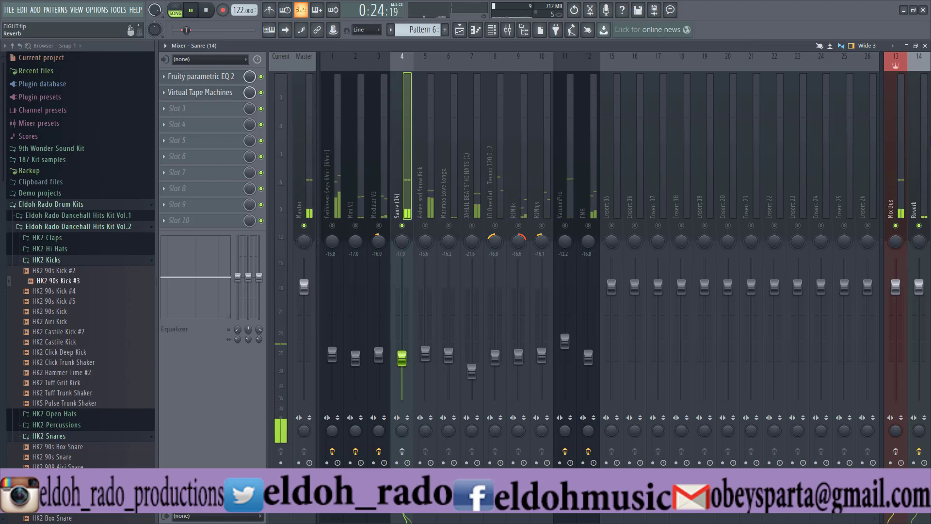
left_click(916, 143)
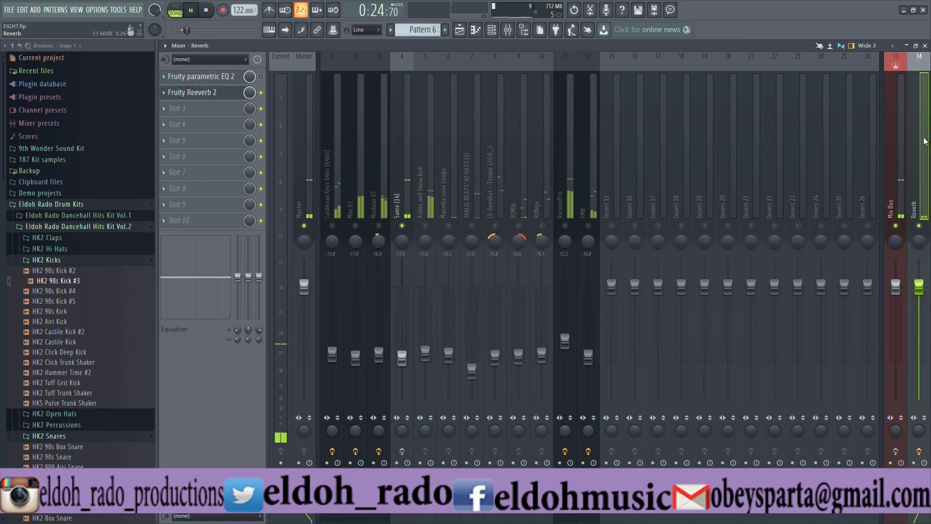
left_click(227, 94)
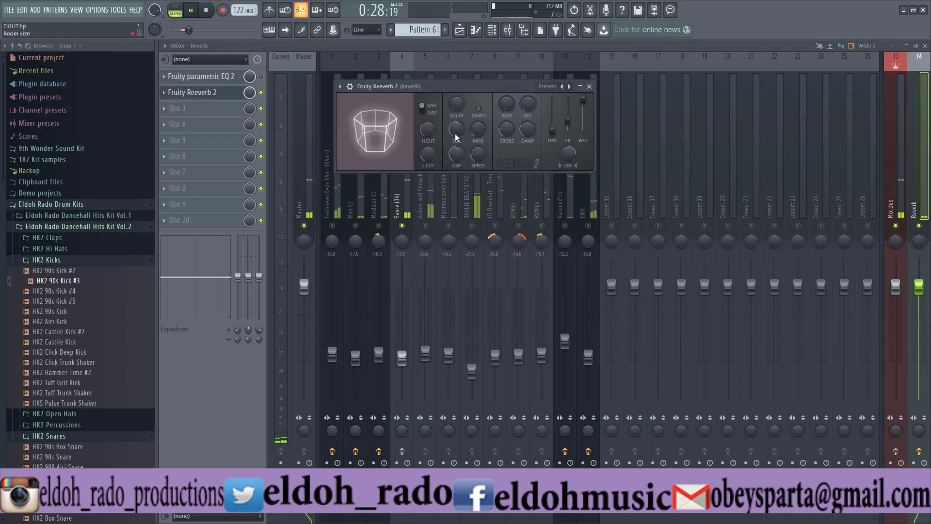
mouse_move(456, 129)
left_mouse_down()
mouse_move(457, 117)
mouse_move(455, 134)
left_mouse_up()
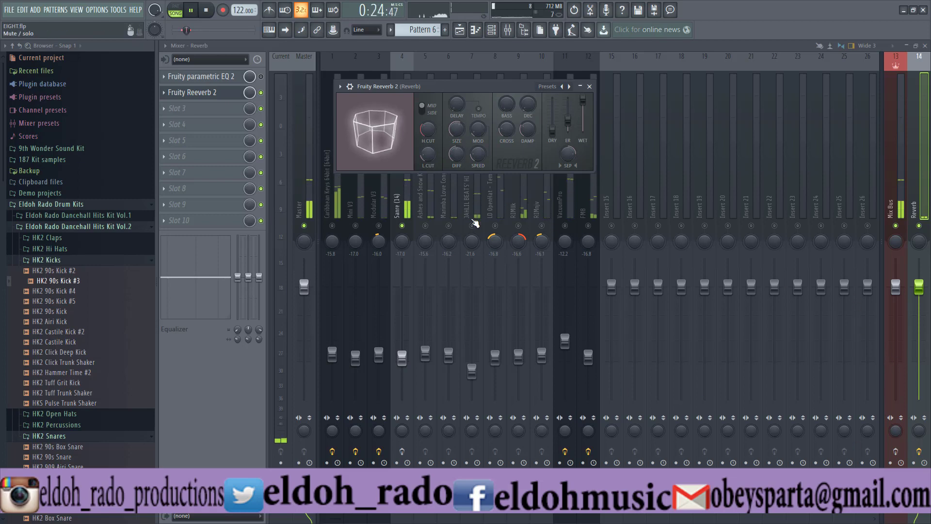
- Unmute Marimba Love Conga and JAHLIL BEATS' HI HATS alongside Sanre (14), and set the hi hats' Reverb send to about 35%
left_click(427, 226)
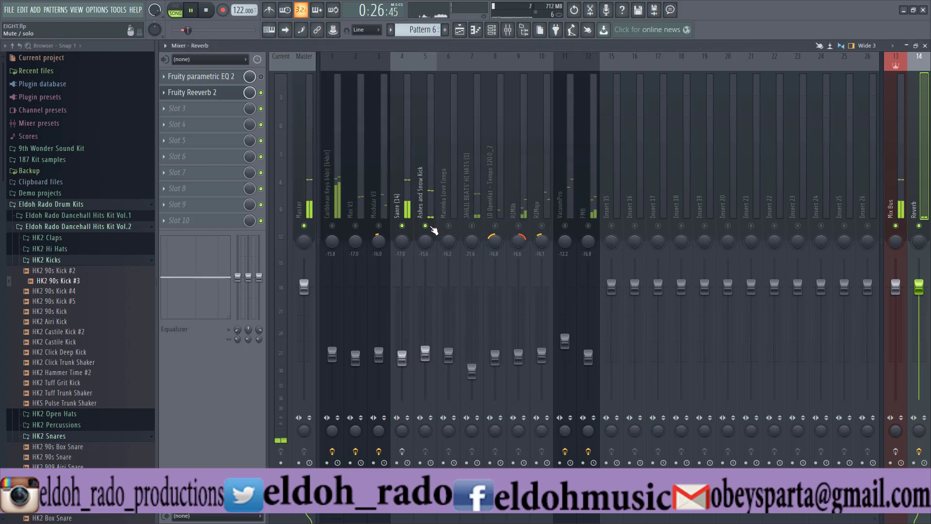
left_click(448, 226)
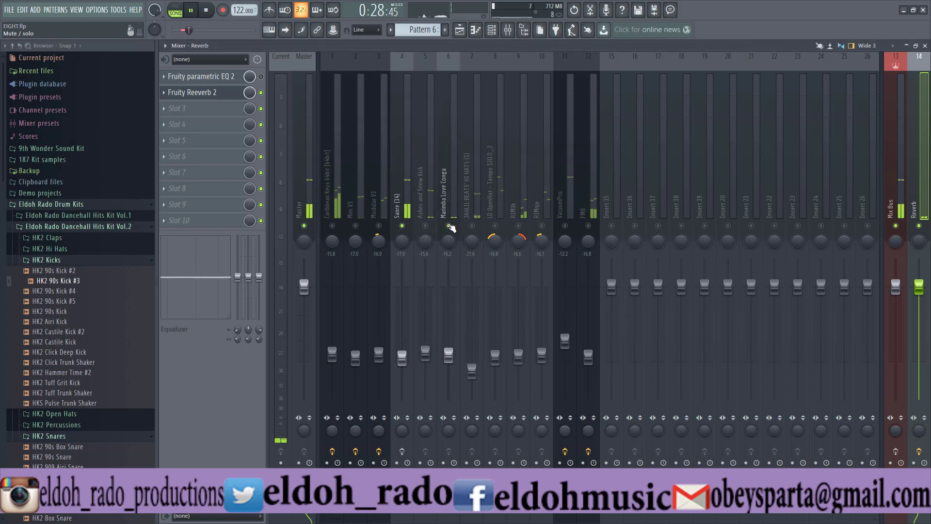
left_click(472, 226)
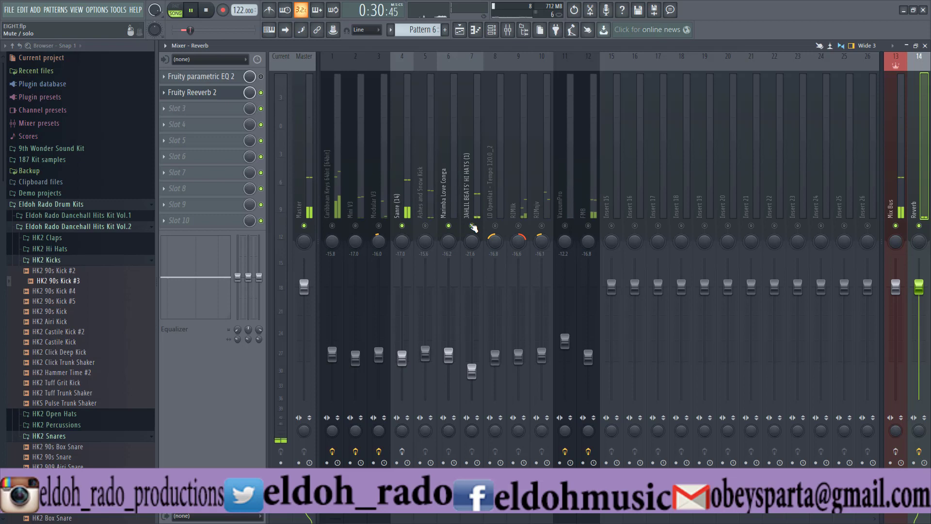
left_click(478, 202)
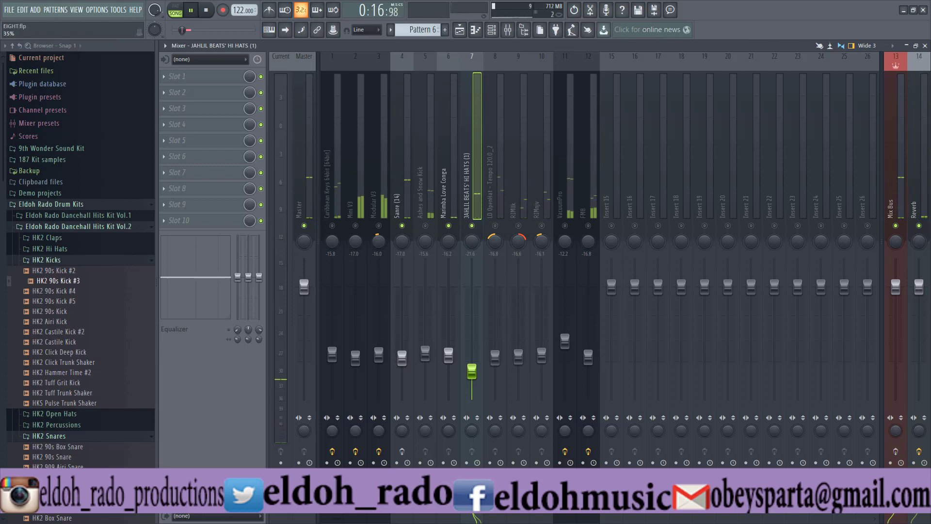
- Mute the Sanre (14) track and audition JAHLIL BEATS' HI HATS with Marimba Love Conga to judge the hi hats' Reverb send
left_click(403, 204)
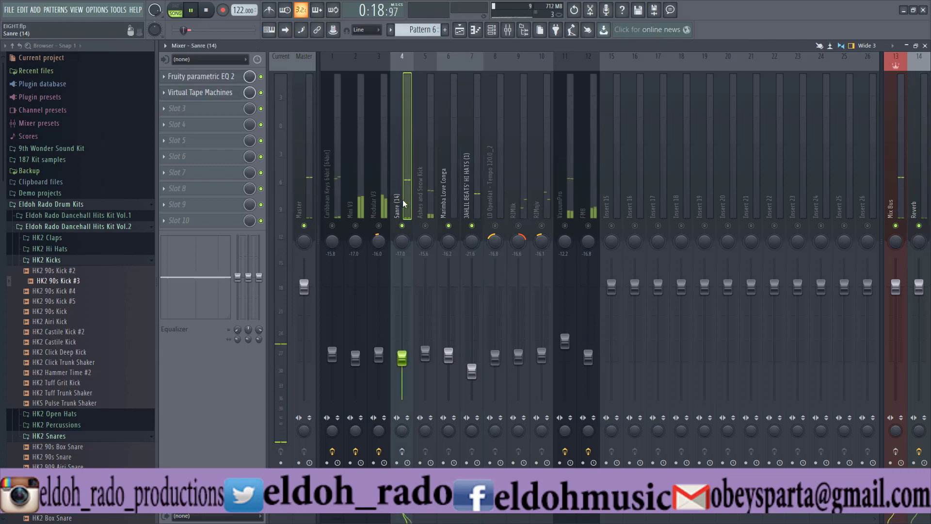
left_click(473, 207)
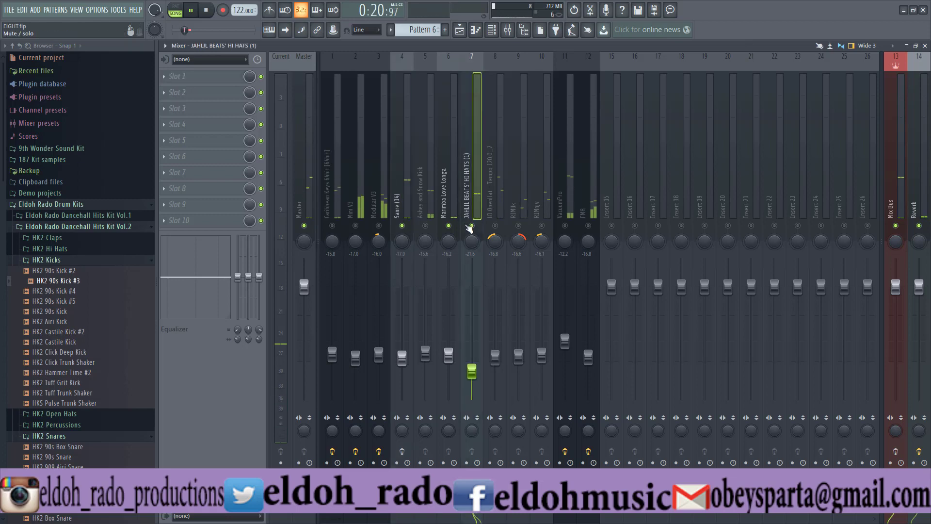
left_click(472, 226)
left_click(402, 226)
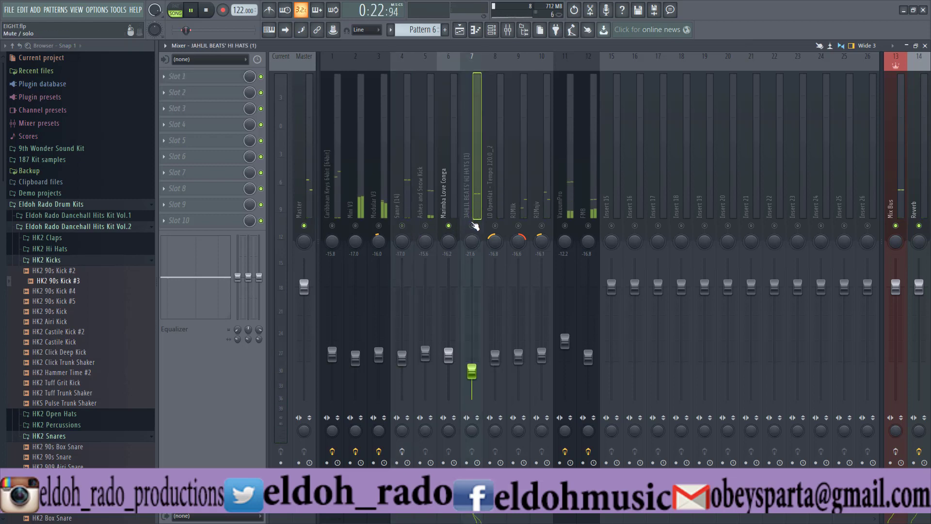
left_click(473, 226)
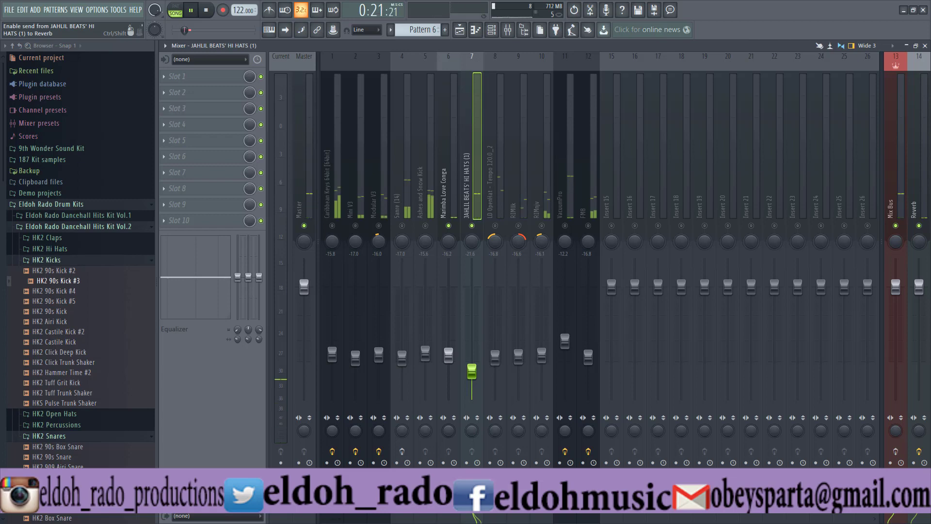
- Go through the LD OpenHat, RIMllk and RIMnjv tracks in turn during playback to work on their Reverb sends
left_click(501, 204)
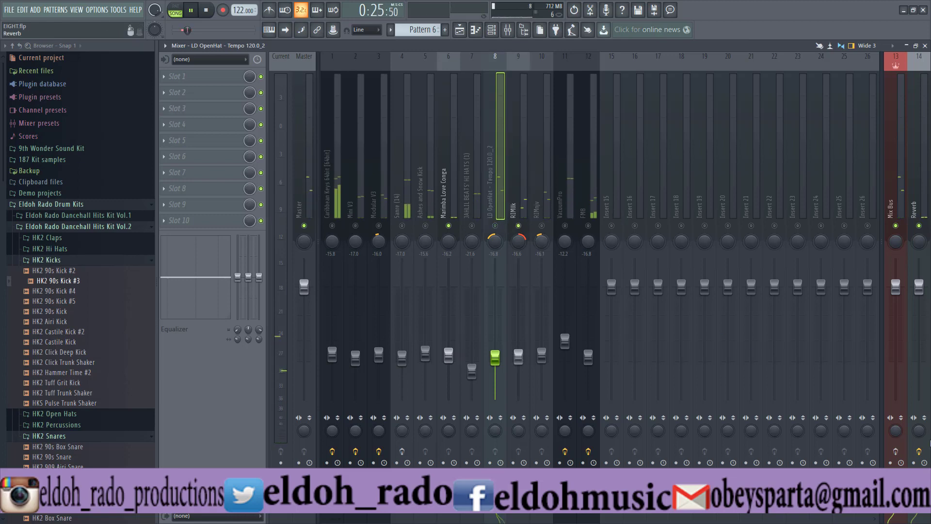
left_click(515, 202)
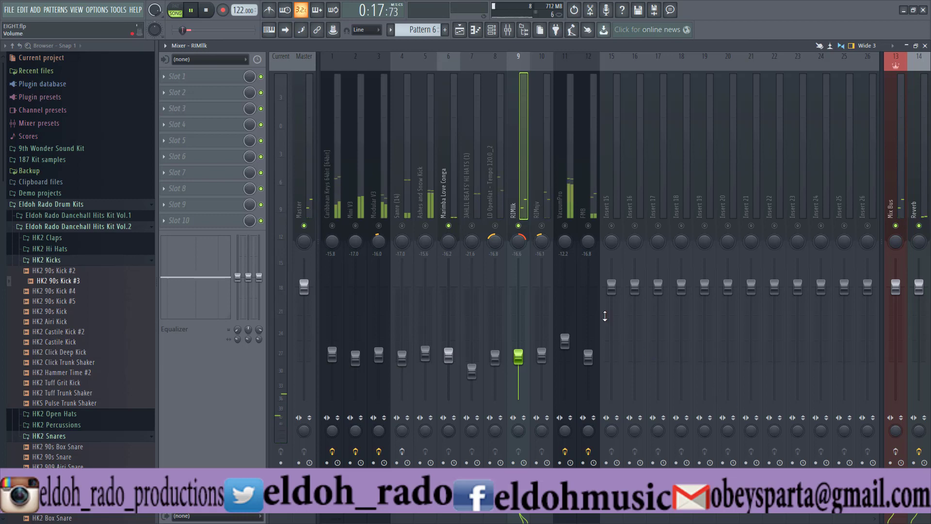
left_click(542, 188)
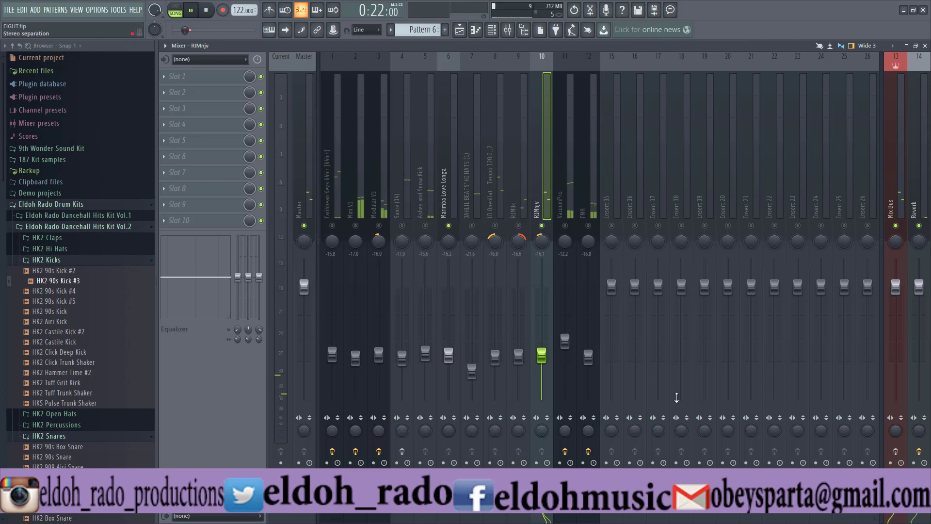
- Mute Marimba Love Conga, unmute the VacuumPro track and set its Reverb send to about 43%
left_click(449, 226)
left_click(565, 225)
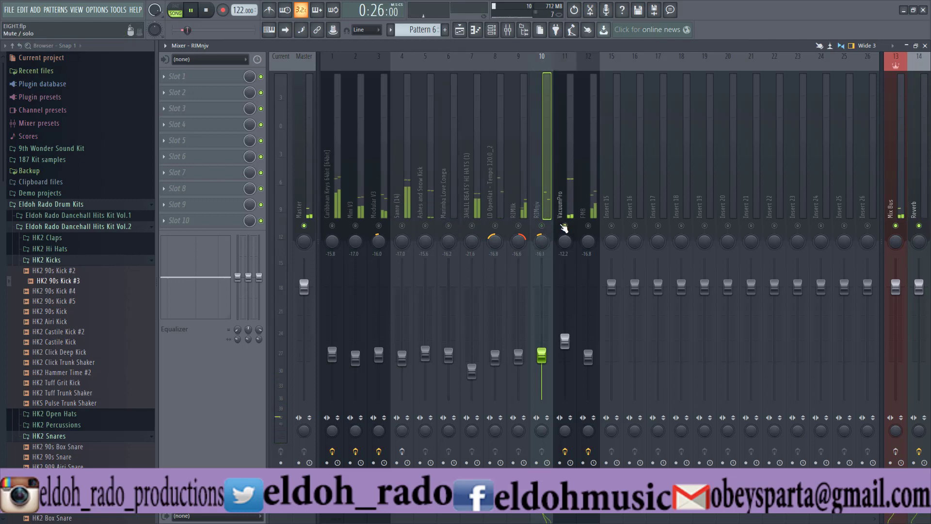
left_click(570, 211)
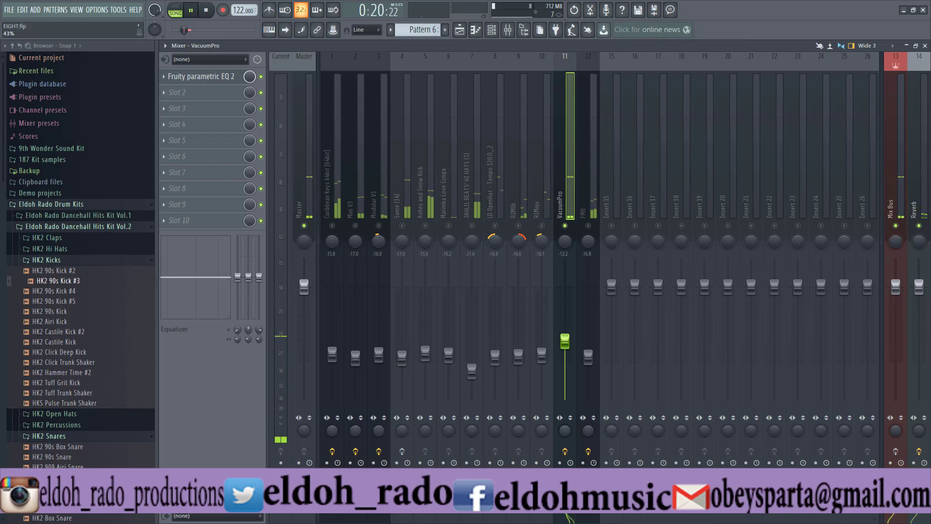
- Audition the FM8 and Modular V3 tracks one after the other in isolation with their Reverb sends, stopping playback after each
left_click(588, 214)
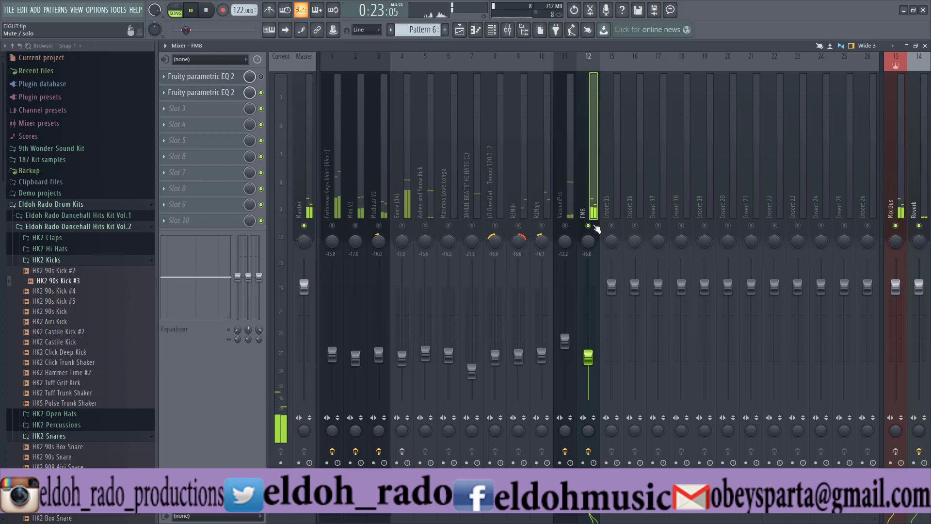
key("space")
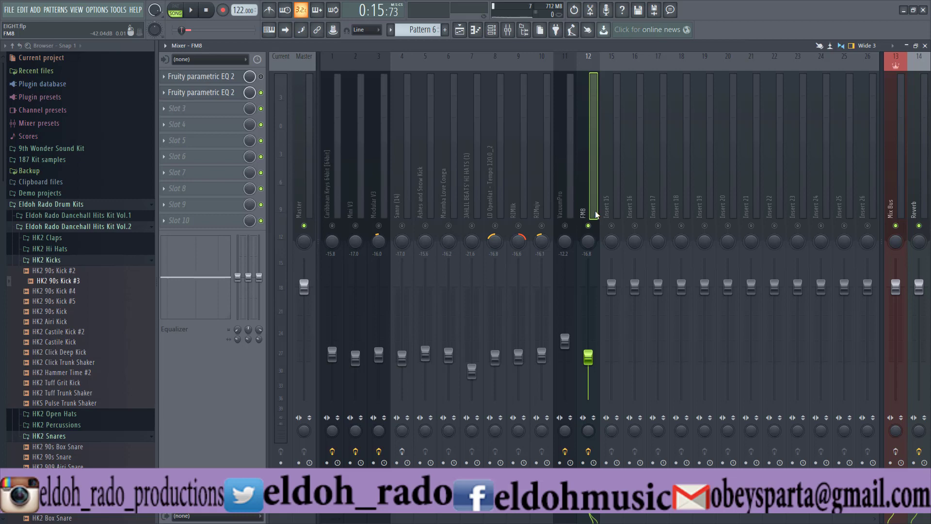
left_click(380, 211)
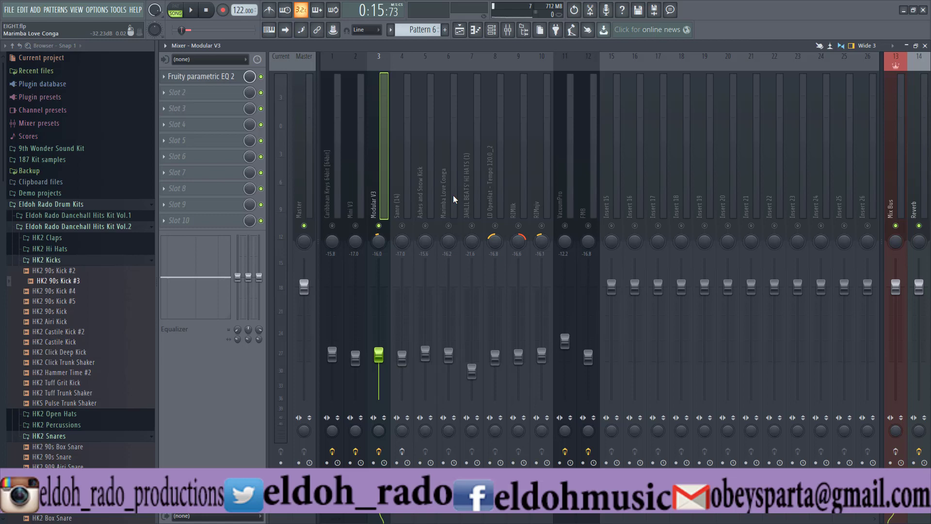
key("space")
key("space")
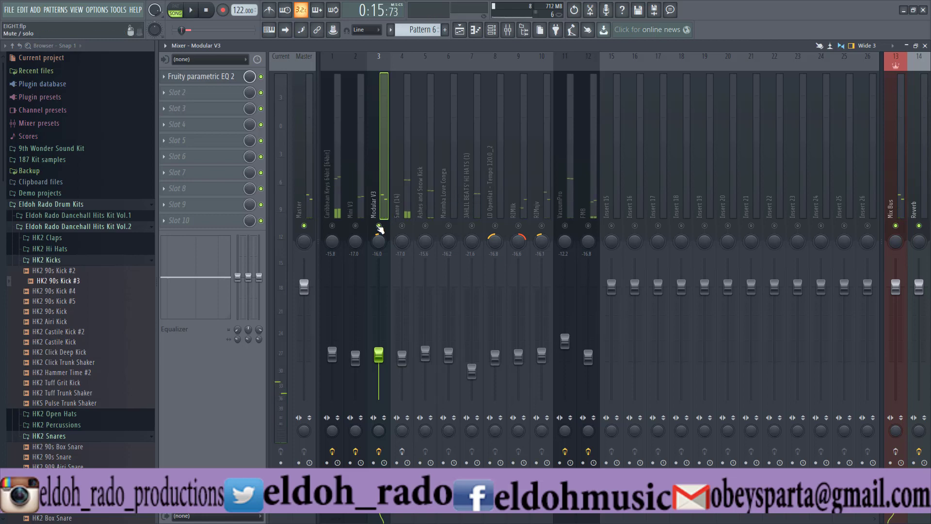
- Play the Mini V3 track in isolation, and mute it to make way for Caribbean Keys
left_click(360, 201)
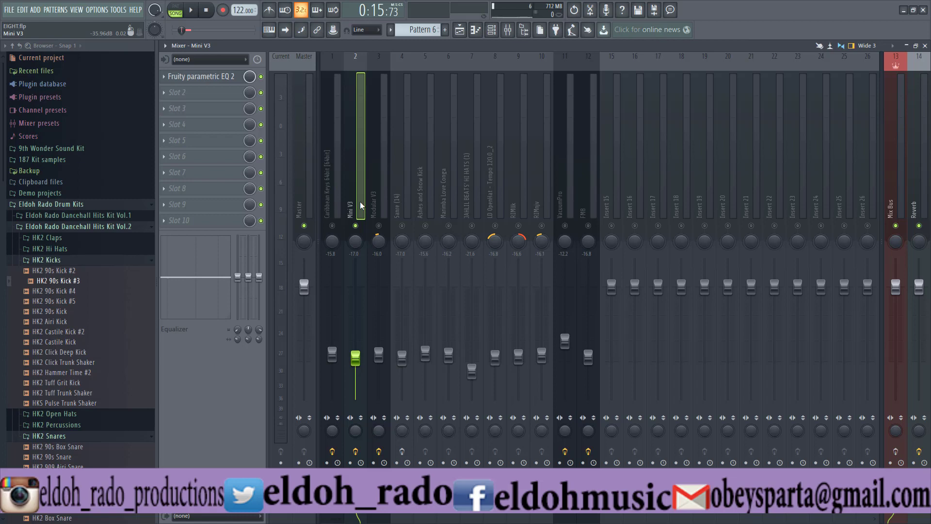
key("space")
left_click(355, 226)
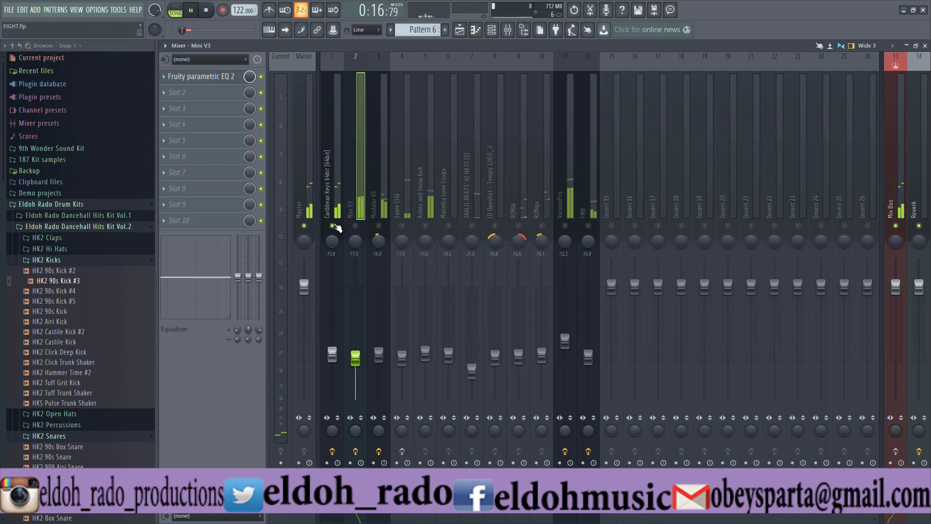
- Audition the isolated Caribbean Keys track while switching its send to the Reverb track, and stop playback
left_click(336, 199)
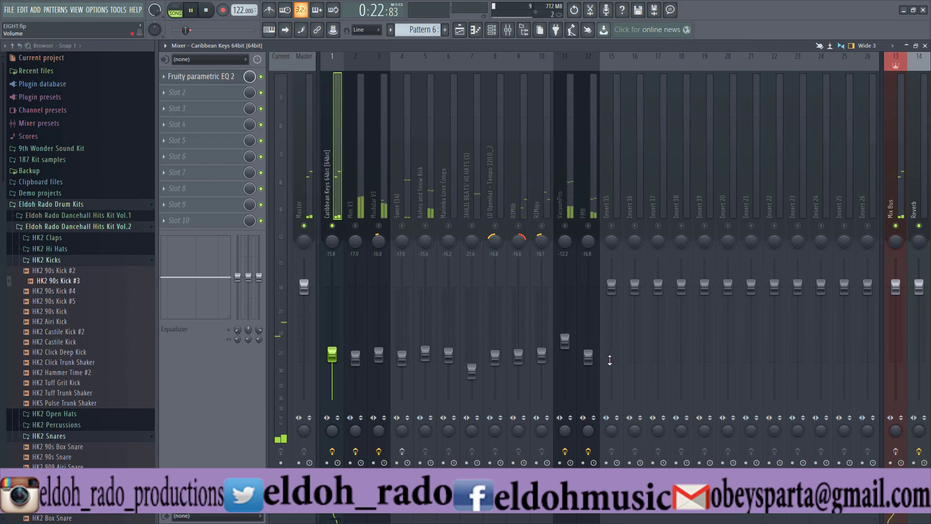
left_click(919, 494)
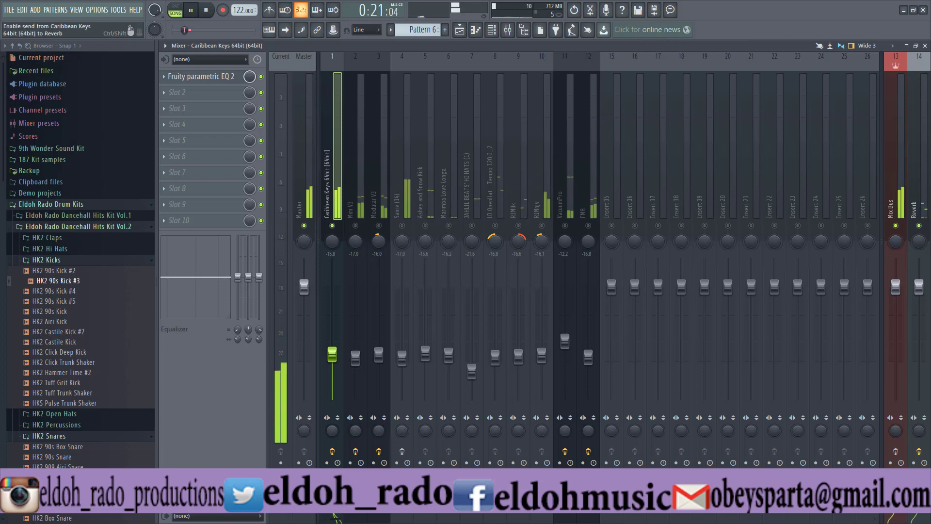
key("space")
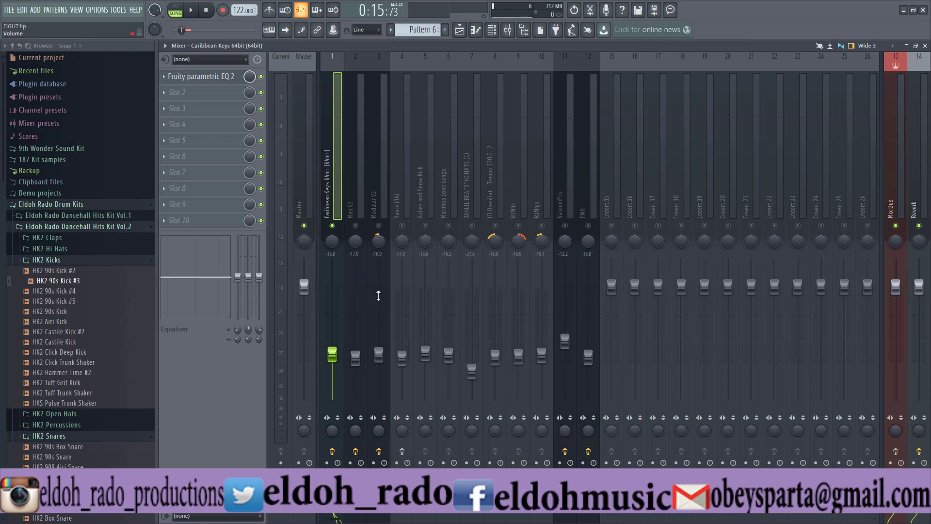
- Switch the VacuumPro track's effect slots off and back on
left_click(565, 452)
left_click(566, 452)
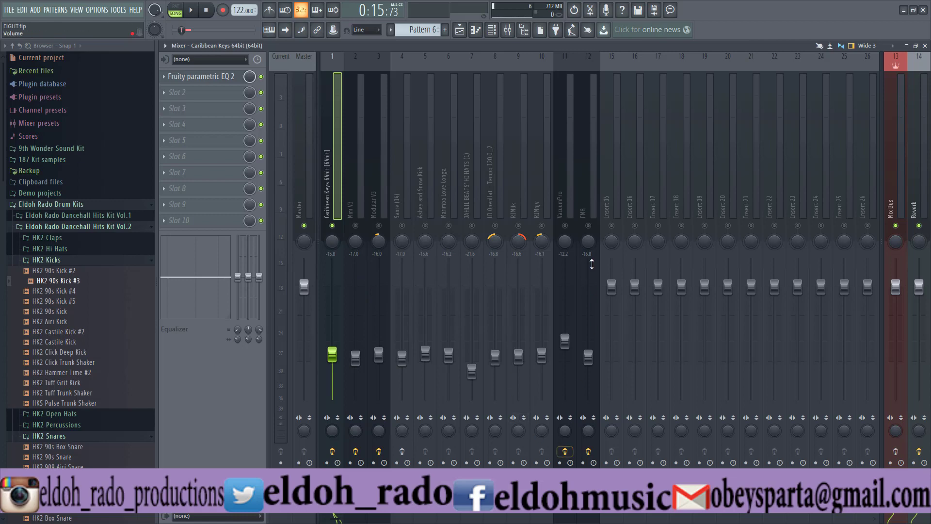